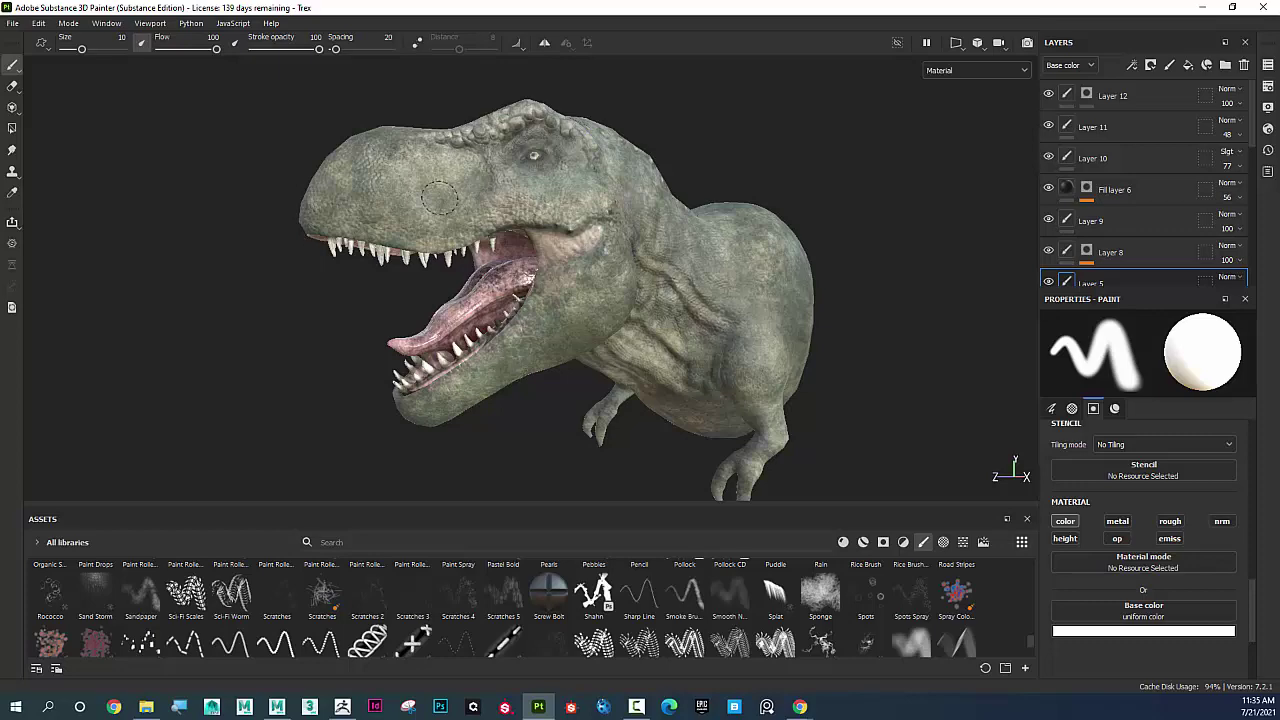
Orbit the T-rex in Substance 3D Painter to face the viewer with its head tilted forward
{"action": "left_click_drag", "start_coordinate": [527, 248], "coordinate": [635, 310], "text": "alt"}
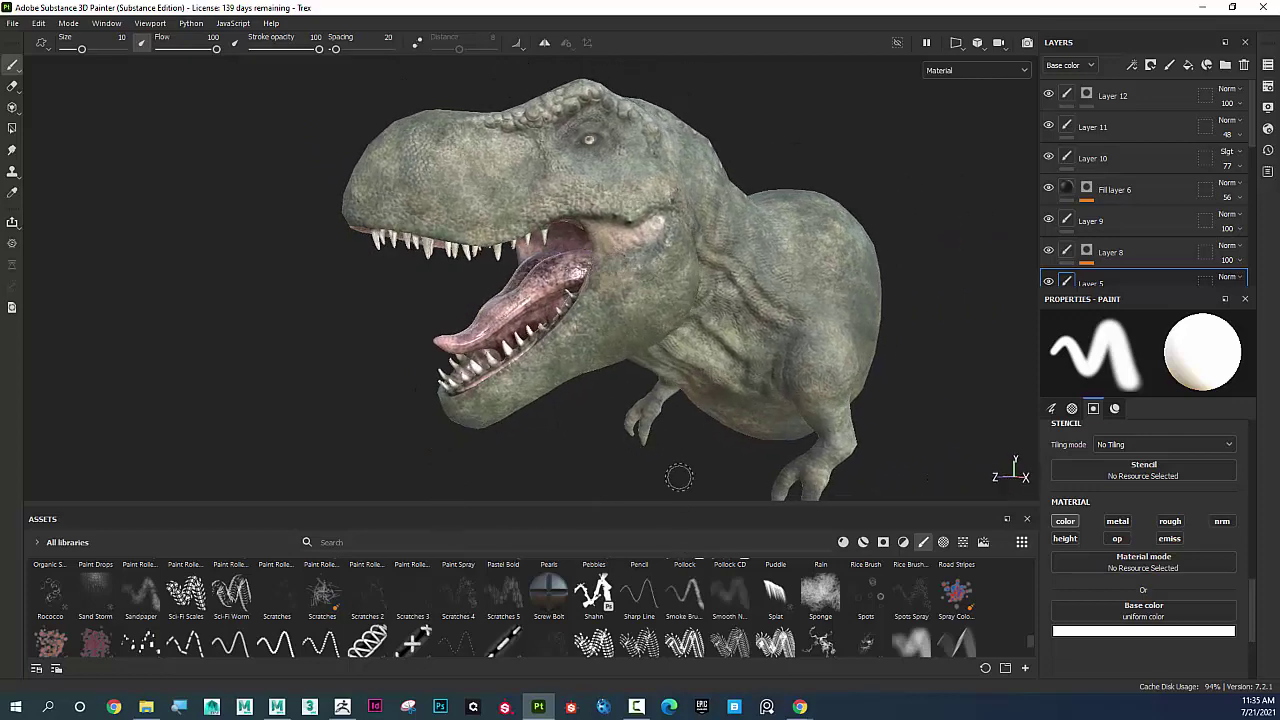
{"action": "mouse_move", "coordinate": [518, 210]}
{"action": "left_mouse_down", "text": "alt"}
{"action": "mouse_move", "coordinate": [731, 171]}
{"action": "mouse_move", "coordinate": [832, 196]}
{"action": "mouse_move", "coordinate": [463, 220]}
{"action": "left_mouse_up", "text": "alt"}
{"action": "left_click_drag", "start_coordinate": [604, 236], "coordinate": [626, 245], "text": "alt"}
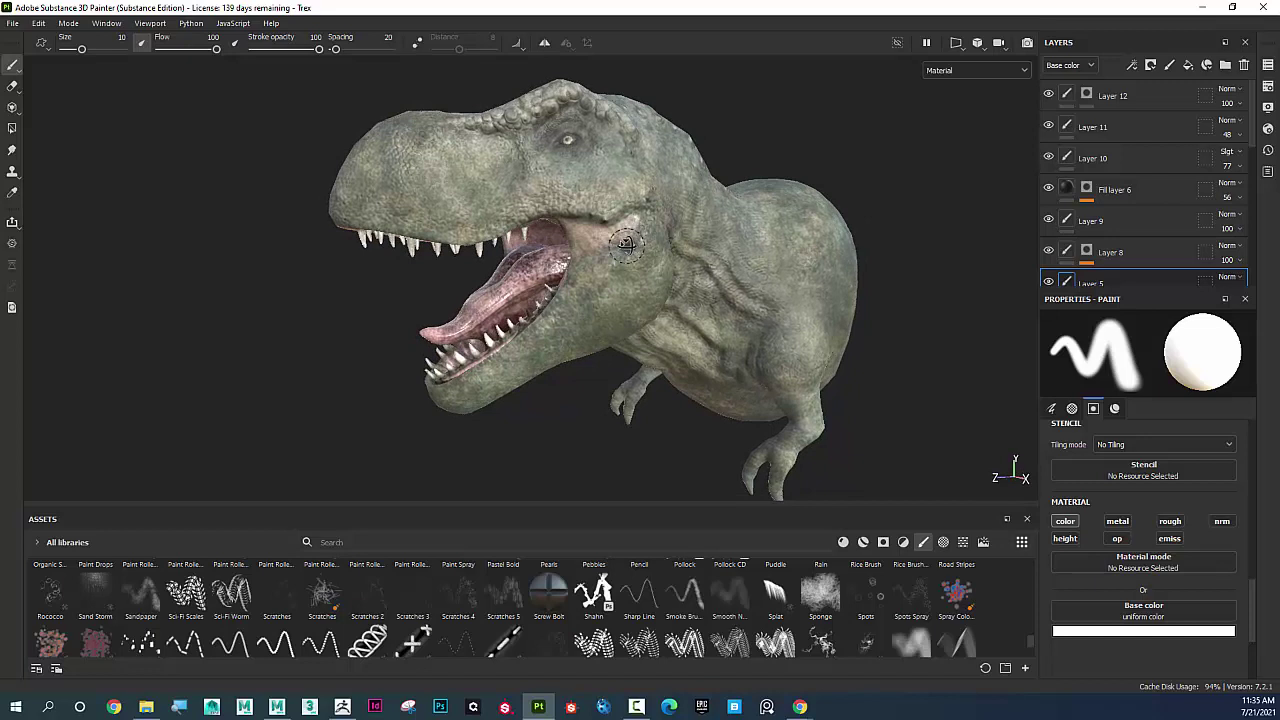
Export the T-rex mesh untriangulated as Trex_Substance.obj to the Desktop, then switch to Maya
{"action": "left_click", "coordinate": [13, 23]}
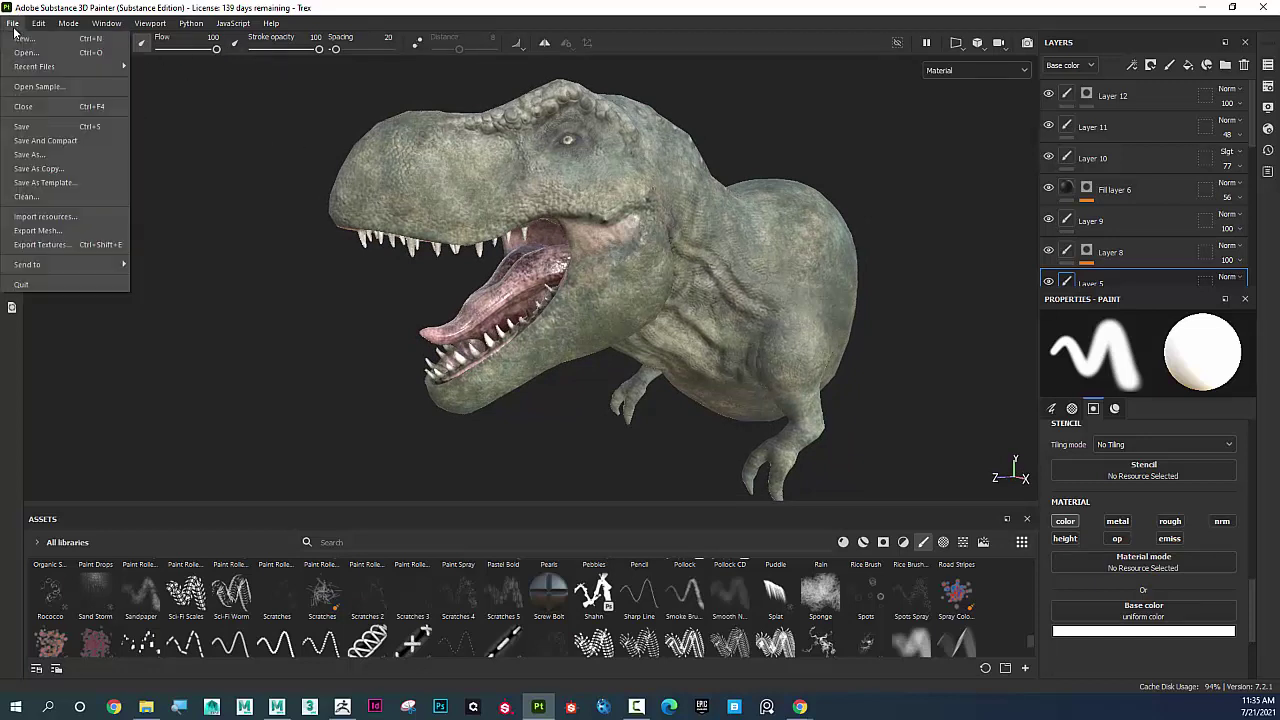
{"action": "left_click", "coordinate": [40, 231]}
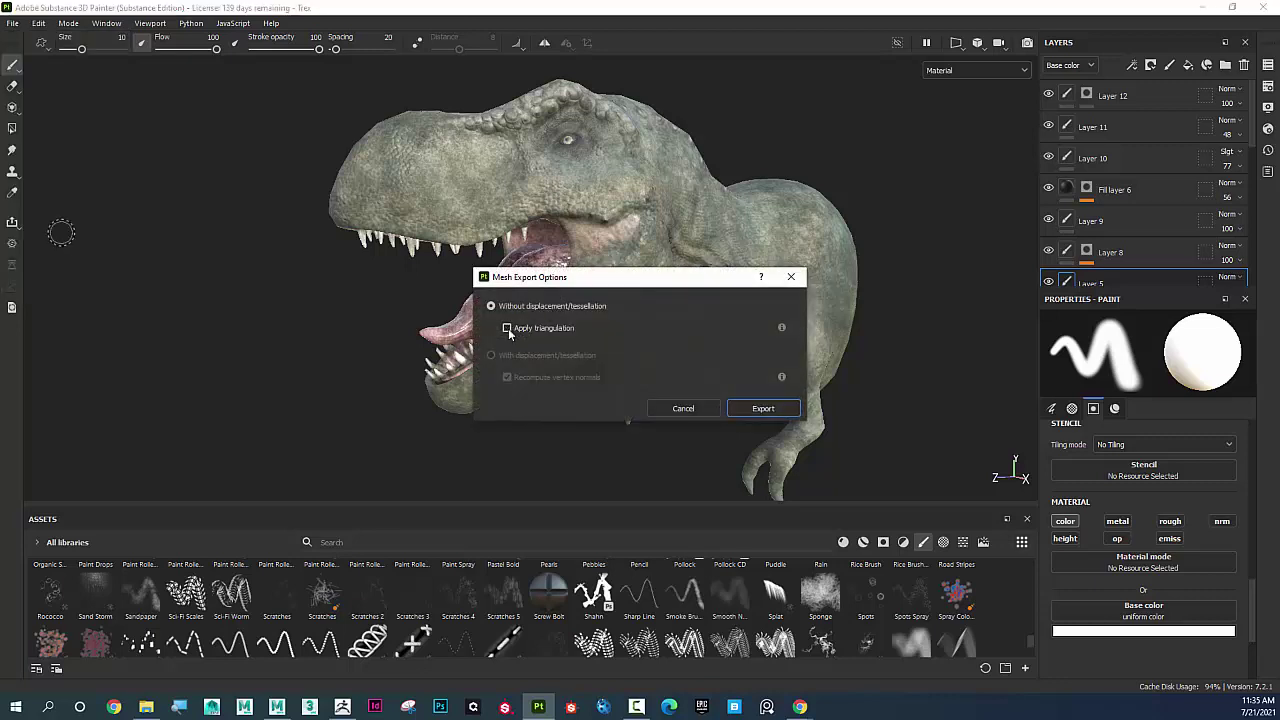
{"action": "left_click", "coordinate": [530, 329]}
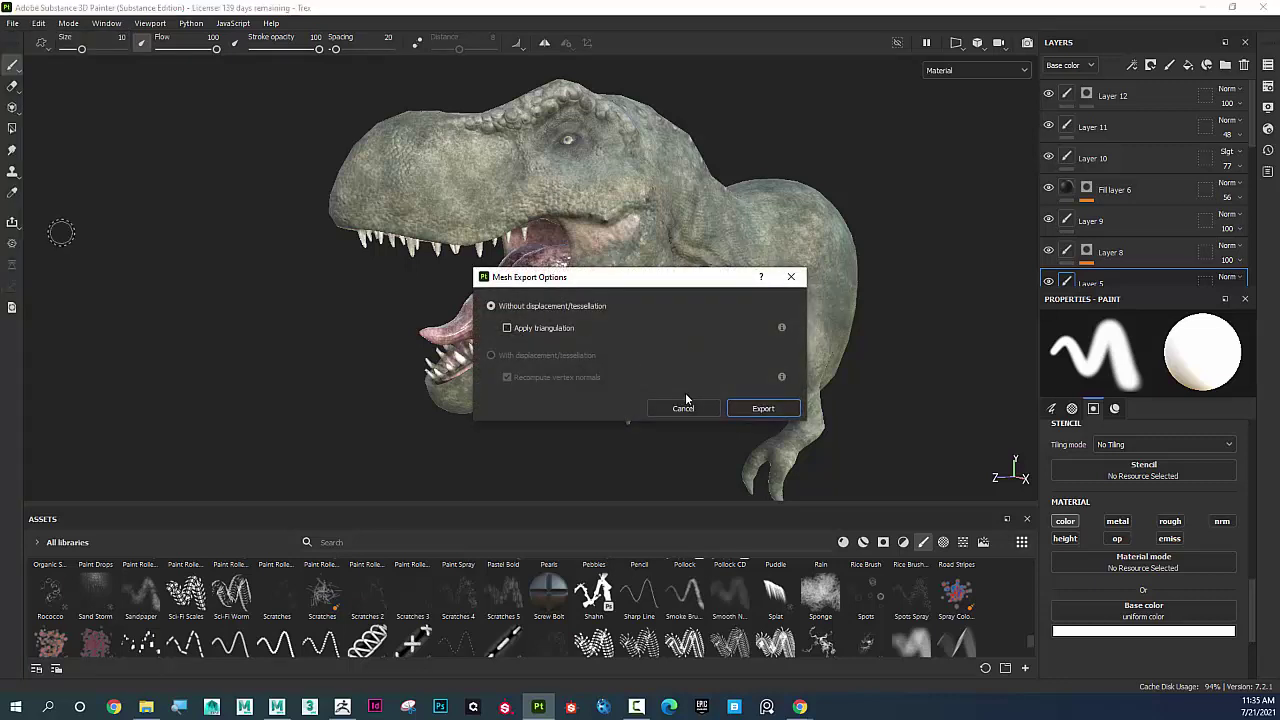
{"action": "left_click", "coordinate": [775, 411]}
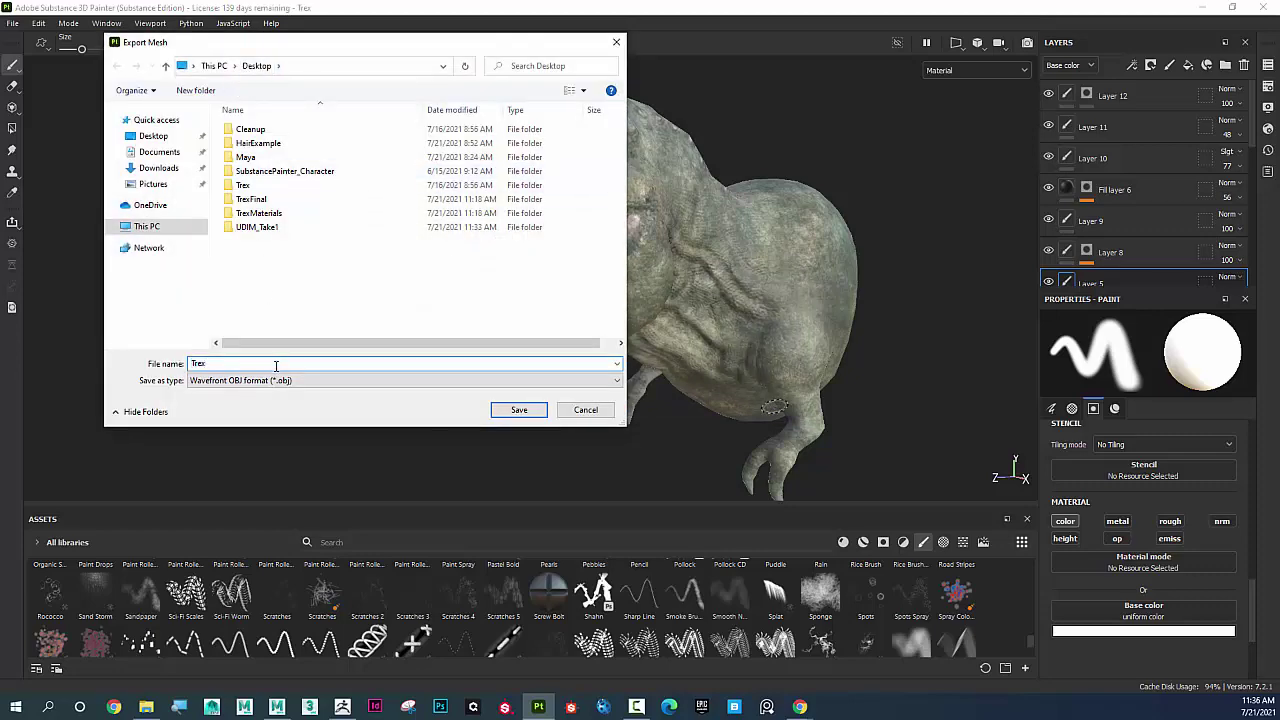
{"action": "type", "text": "_Substance"}
{"action": "left_click", "coordinate": [521, 411]}
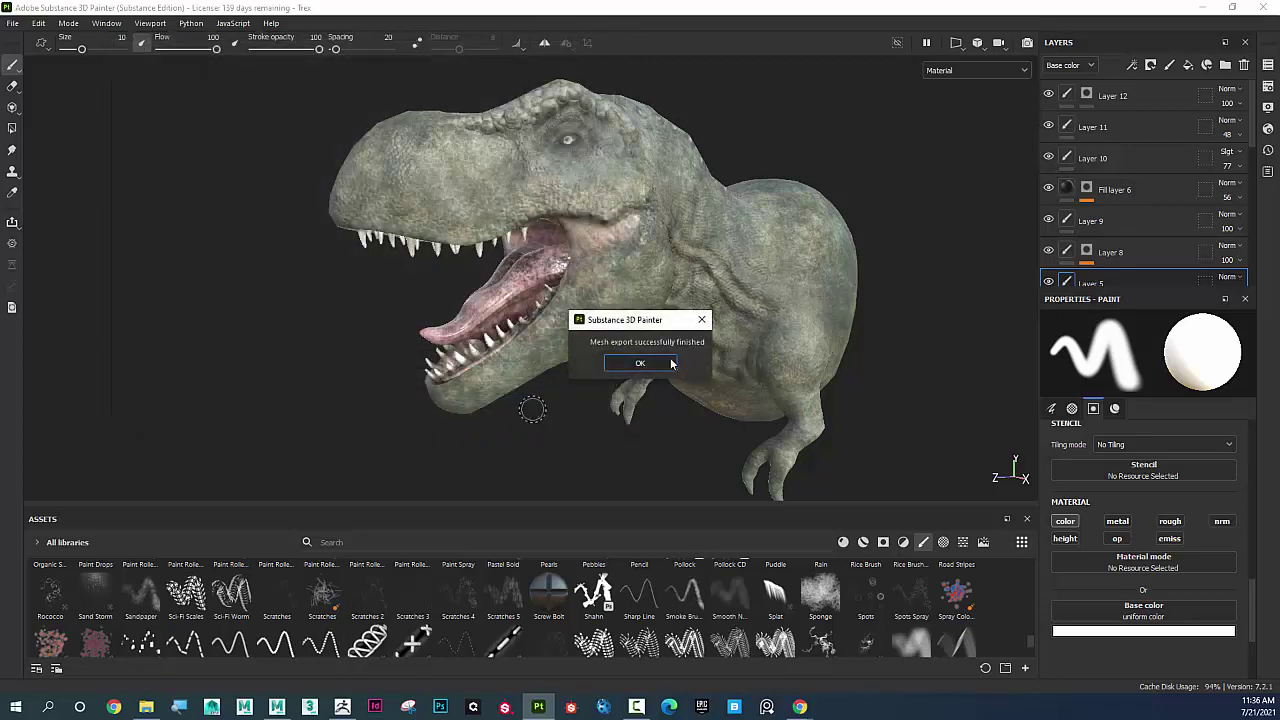
{"action": "left_click", "coordinate": [671, 364]}
{"action": "left_click", "coordinate": [277, 706]}
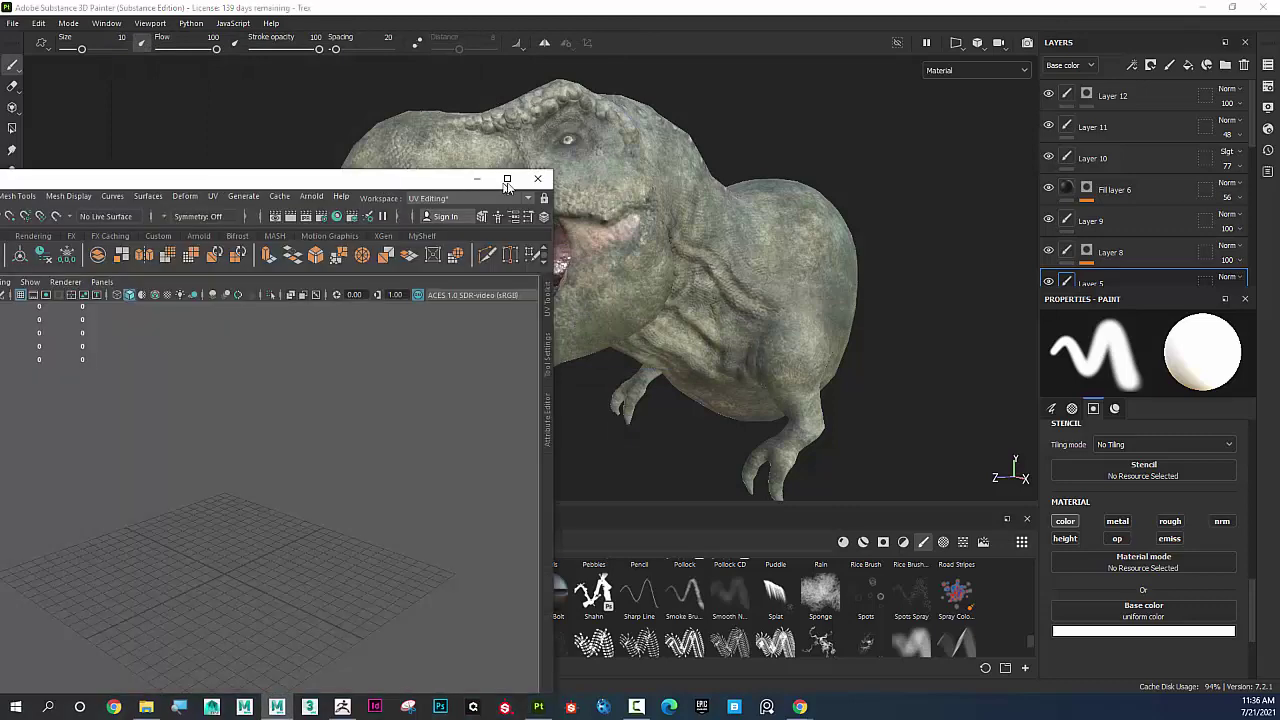
Maximize the Maya window and turn off the Poly Count heads-up display
{"action": "left_click_drag", "start_coordinate": [490, 187], "coordinate": [952, 140]}
{"action": "left_click", "coordinate": [958, 131]}
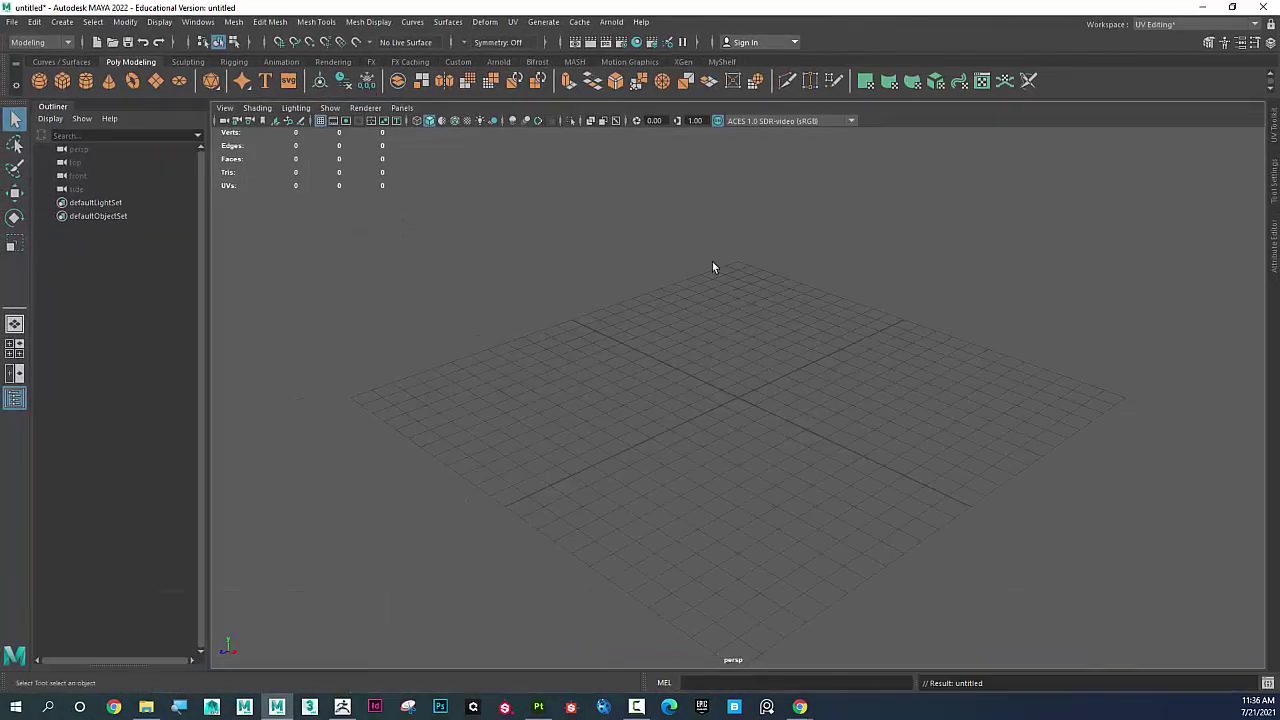
{"action": "left_click", "coordinate": [159, 21]}
{"action": "mouse_move", "coordinate": [237, 70]}
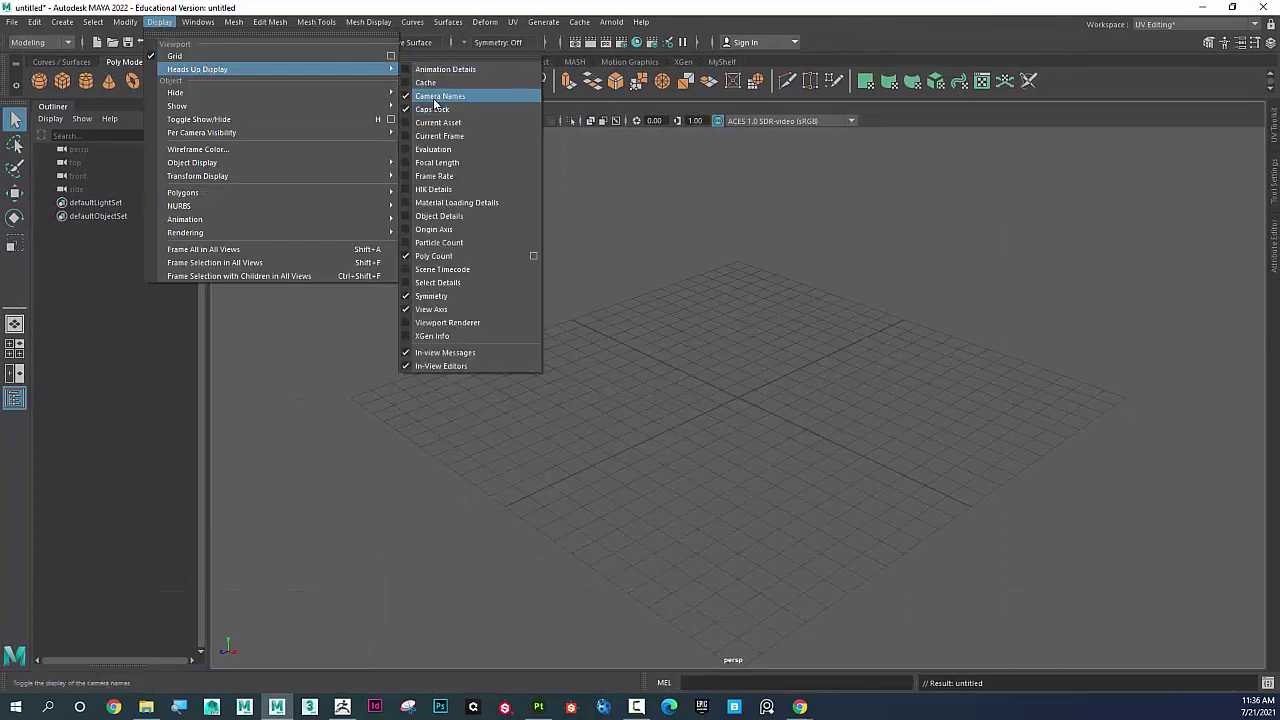
{"action": "left_click", "coordinate": [440, 259]}
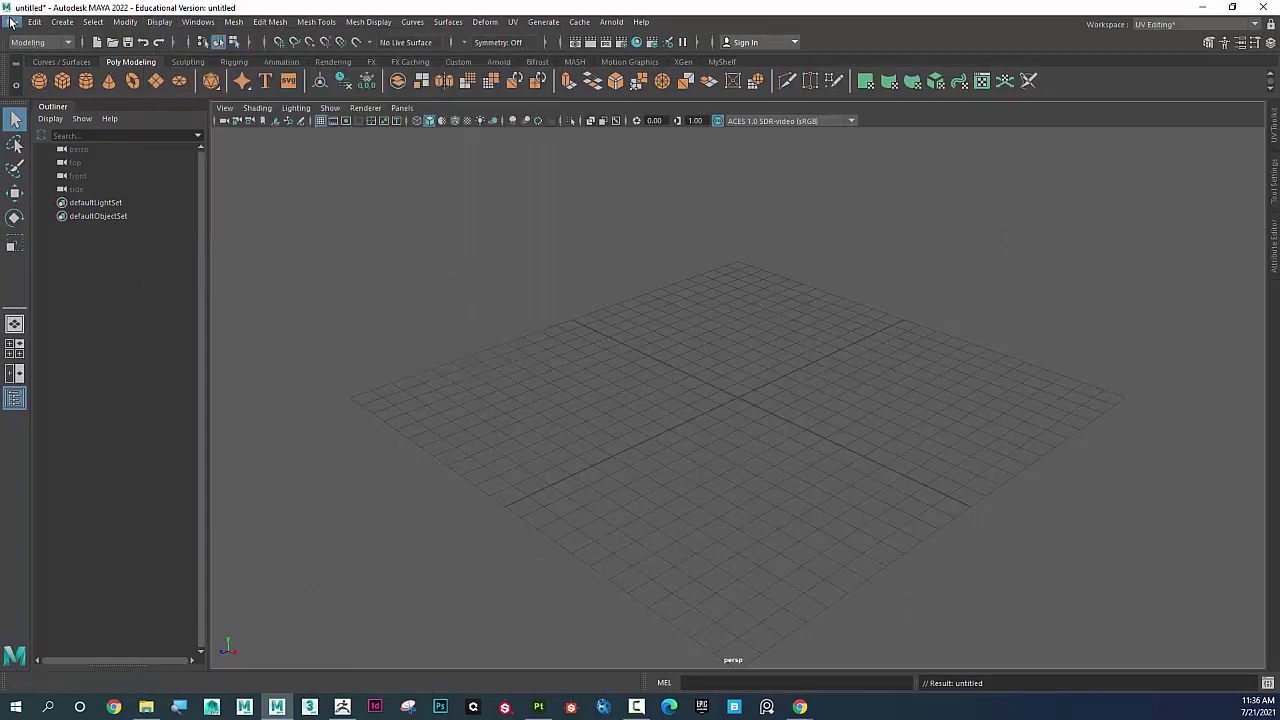
Import Trex_Substance.obj with the file type filtered to OBJ
{"action": "left_click", "coordinate": [12, 21]}
{"action": "left_click", "coordinate": [417, 240]}
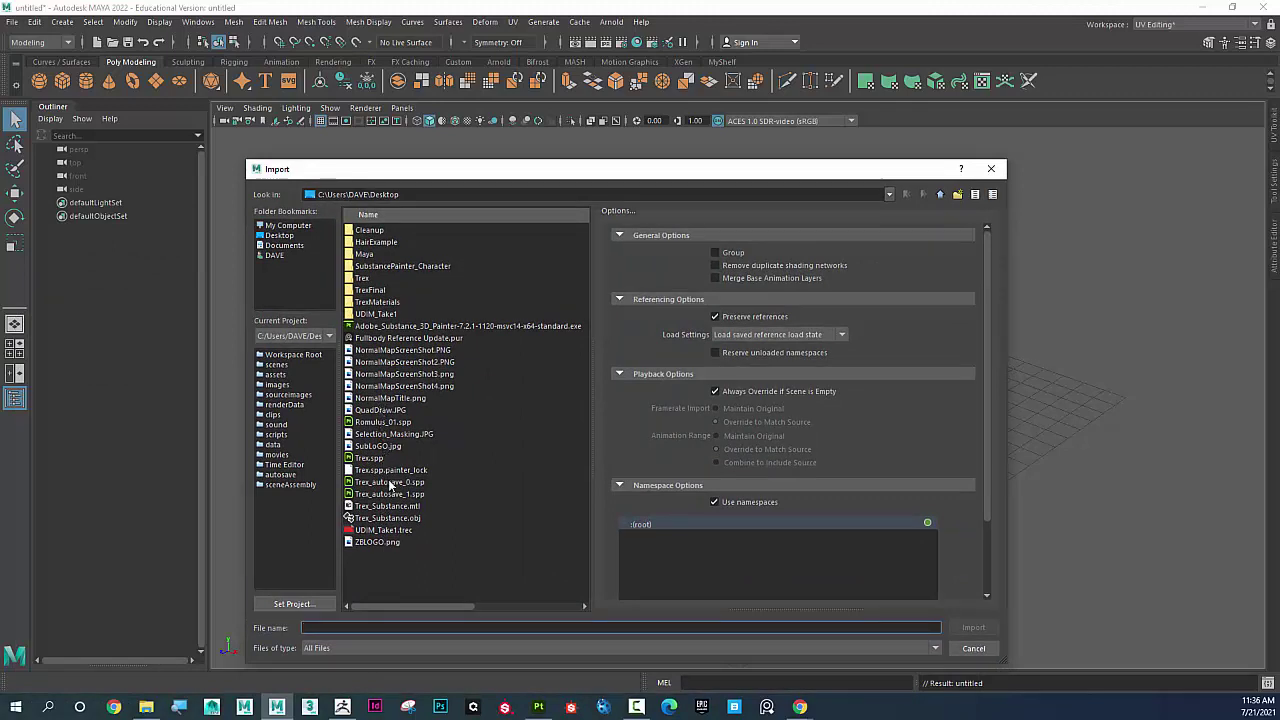
{"action": "left_click", "coordinate": [386, 518]}
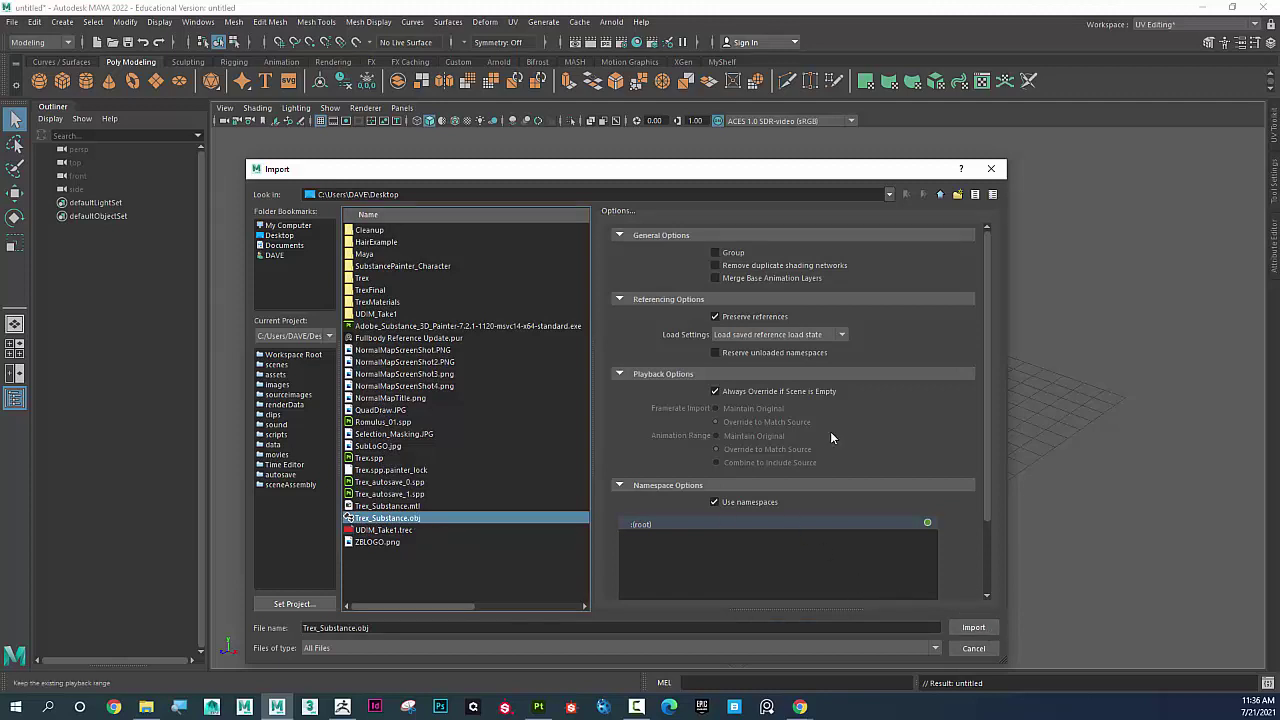
{"action": "scroll", "coordinate": [831, 437], "scroll_direction": "down", "scroll_amount": 2}
{"action": "left_click", "coordinate": [378, 647]}
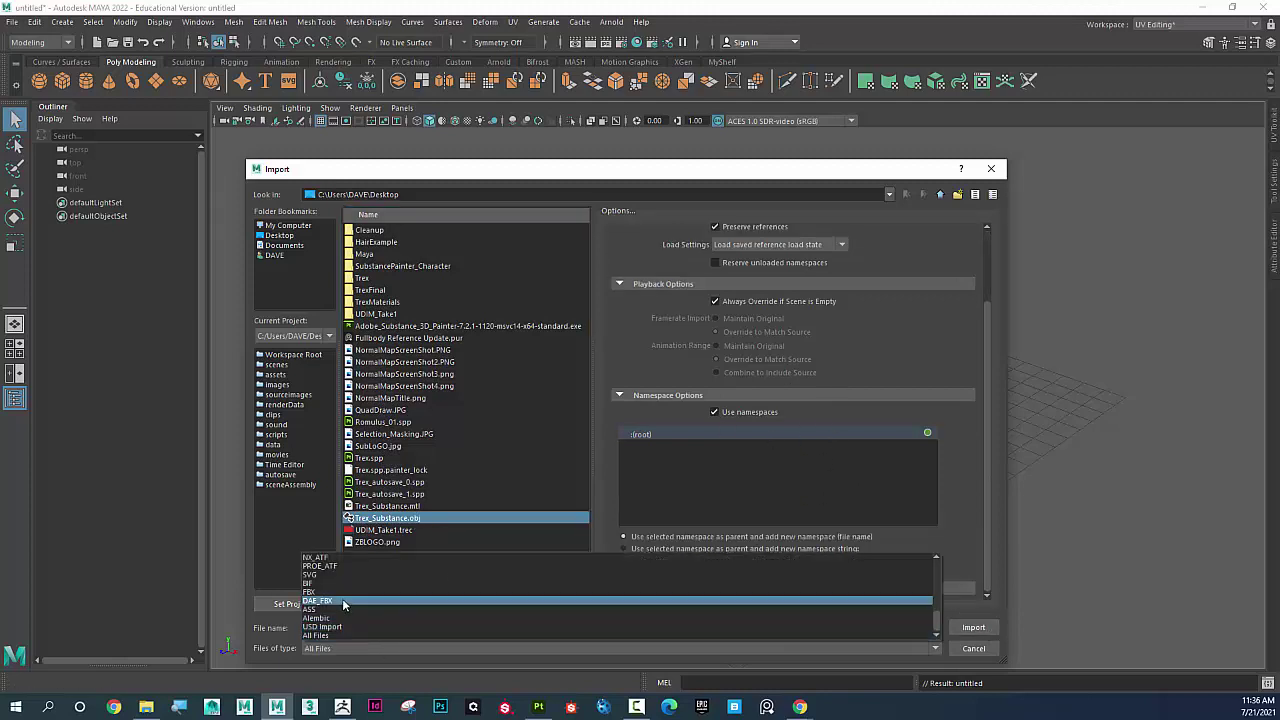
{"action": "scroll", "coordinate": [342, 598], "scroll_direction": "up", "scroll_amount": 5}
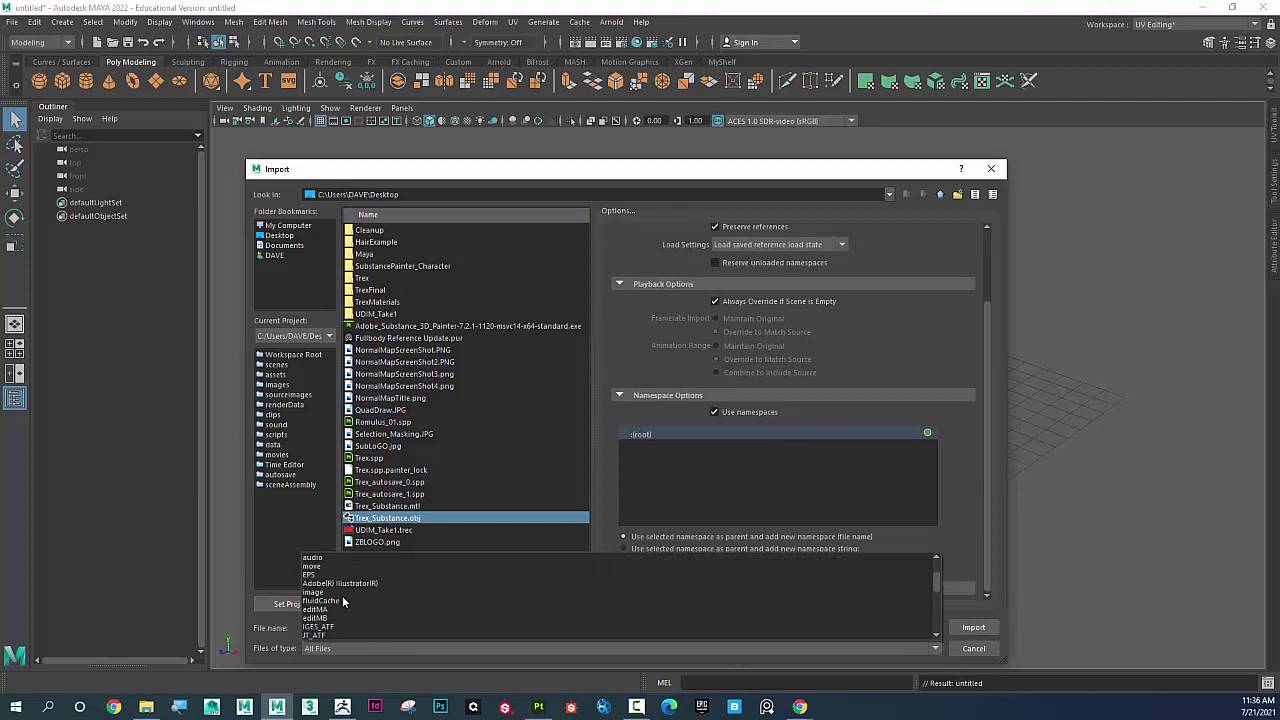
{"action": "left_click", "coordinate": [334, 592]}
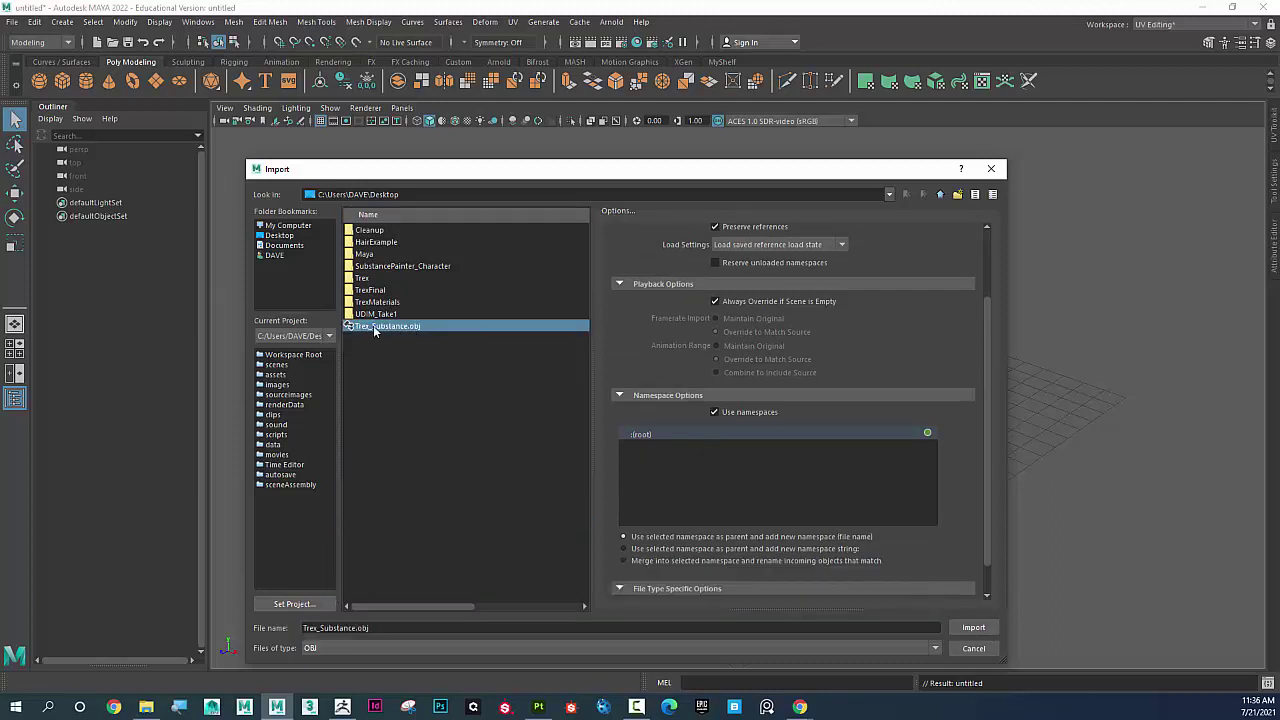
{"action": "scroll", "coordinate": [787, 428], "scroll_direction": "down", "scroll_amount": 1}
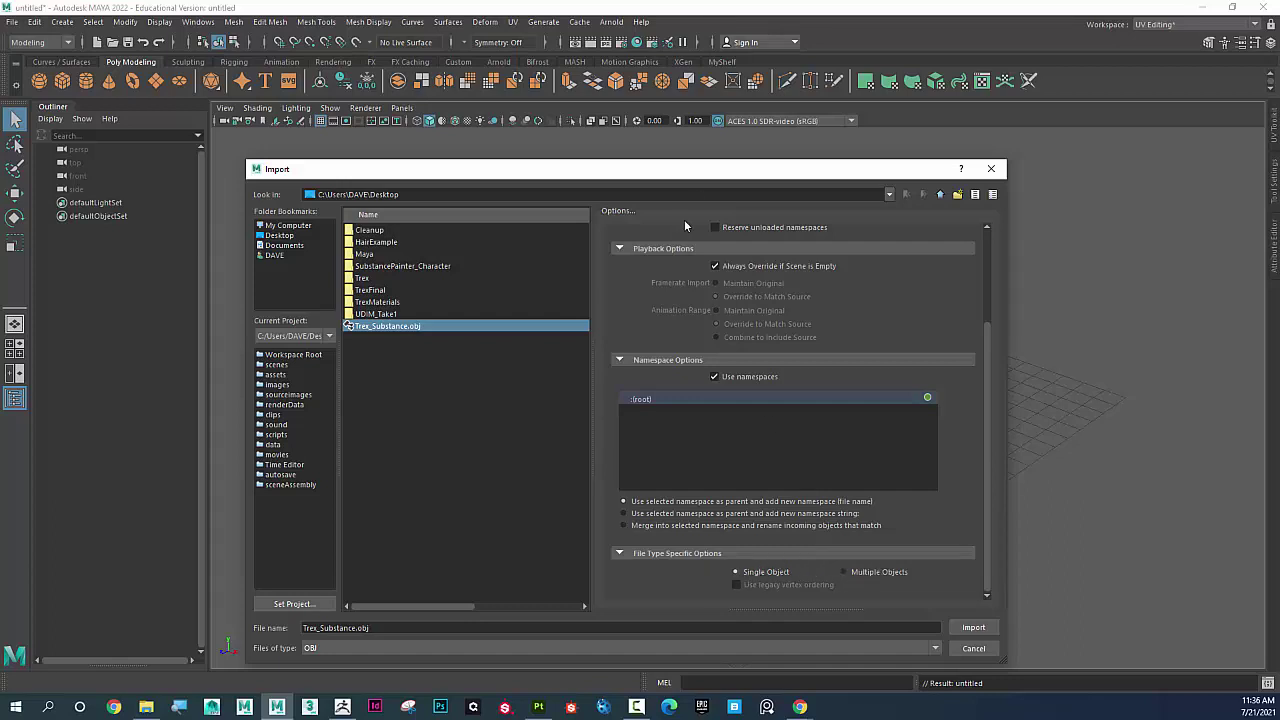
{"action": "left_click_drag", "start_coordinate": [720, 162], "coordinate": [720, 118]}
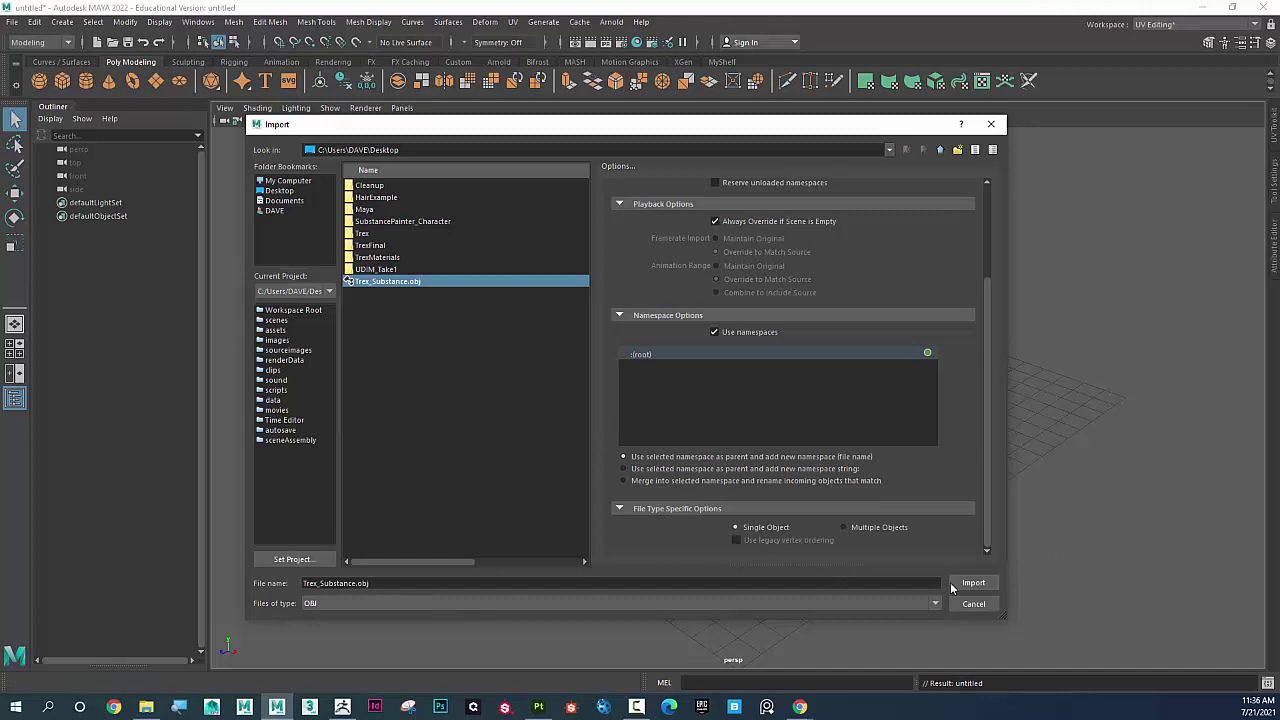
{"action": "left_click", "coordinate": [974, 584]}
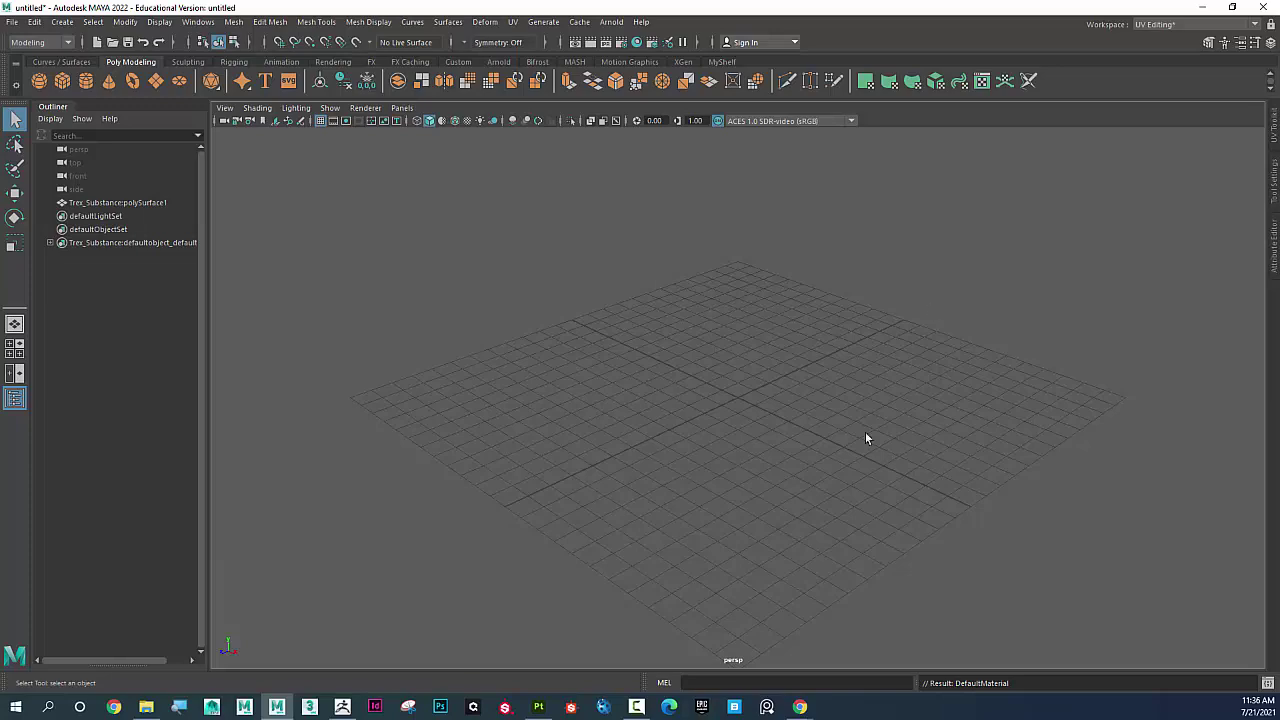
Select polySurface1, frame it with F, and orbit and zoom to show the T-rex's head and mouth
{"action": "left_click", "coordinate": [150, 203]}
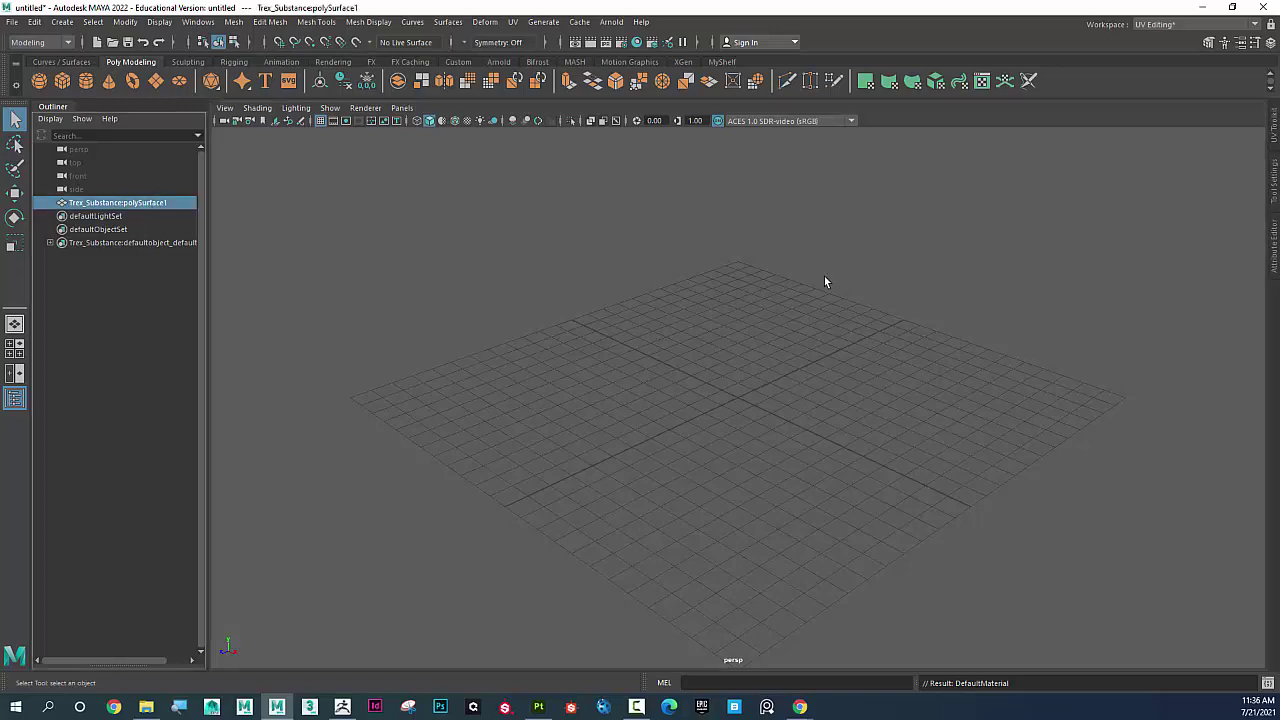
{"action": "key", "text": "f"}
{"action": "left_click_drag", "start_coordinate": [851, 366], "coordinate": [755, 355], "text": "alt"}
{"action": "scroll", "coordinate": [657, 523], "scroll_direction": "up", "scroll_amount": 8}
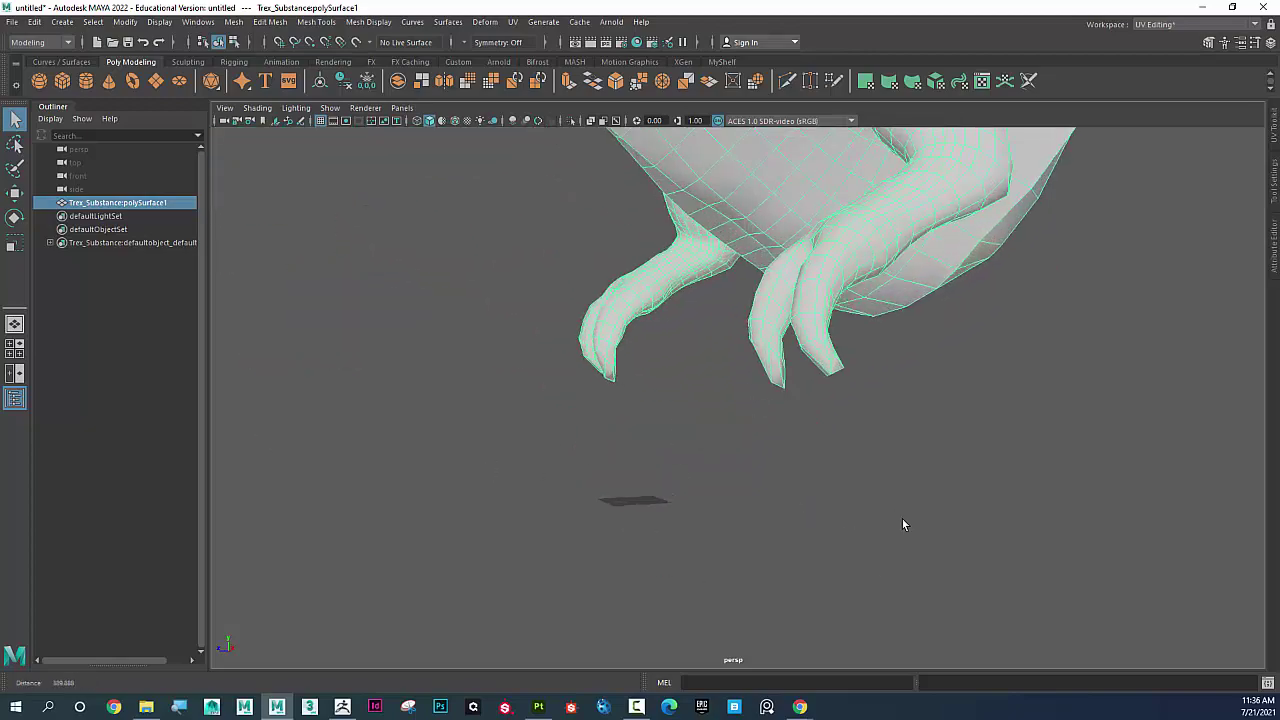
{"action": "scroll", "coordinate": [632, 505], "scroll_direction": "down", "scroll_amount": 6}
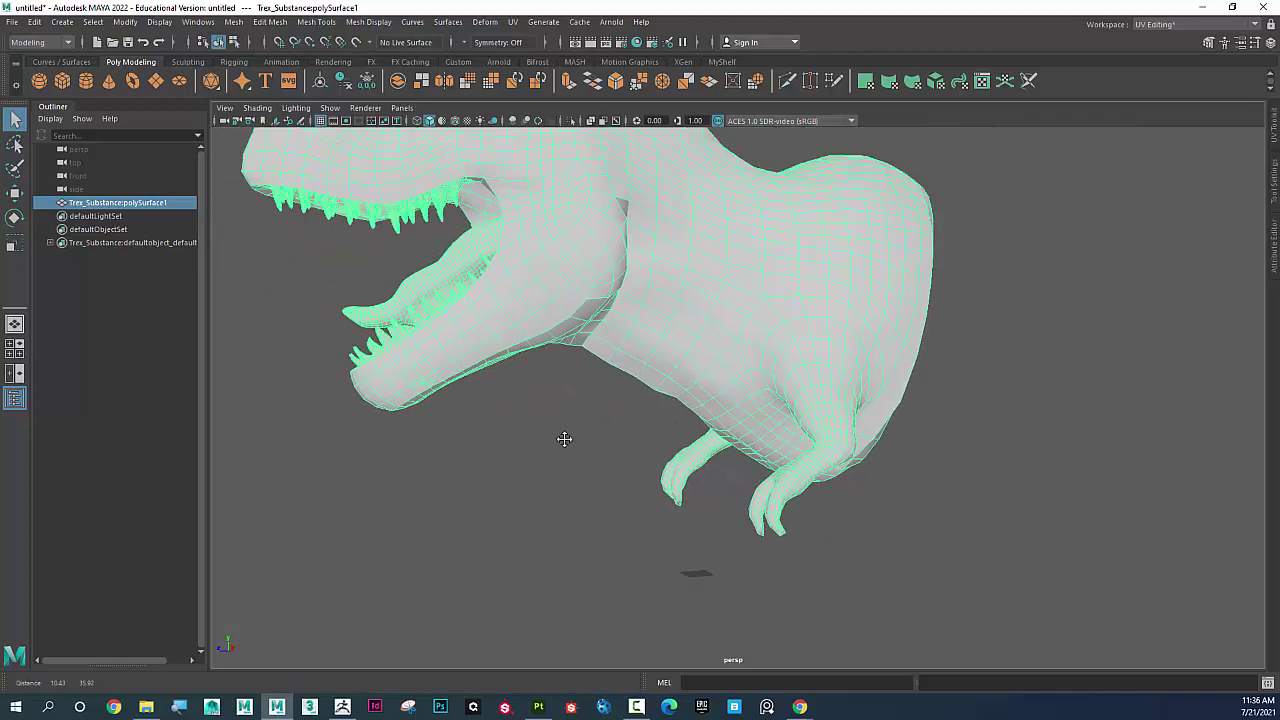
{"action": "scroll", "coordinate": [590, 460], "scroll_direction": "down", "scroll_amount": 4}
{"action": "left_click_drag", "start_coordinate": [575, 408], "coordinate": [617, 429], "text": "alt"}
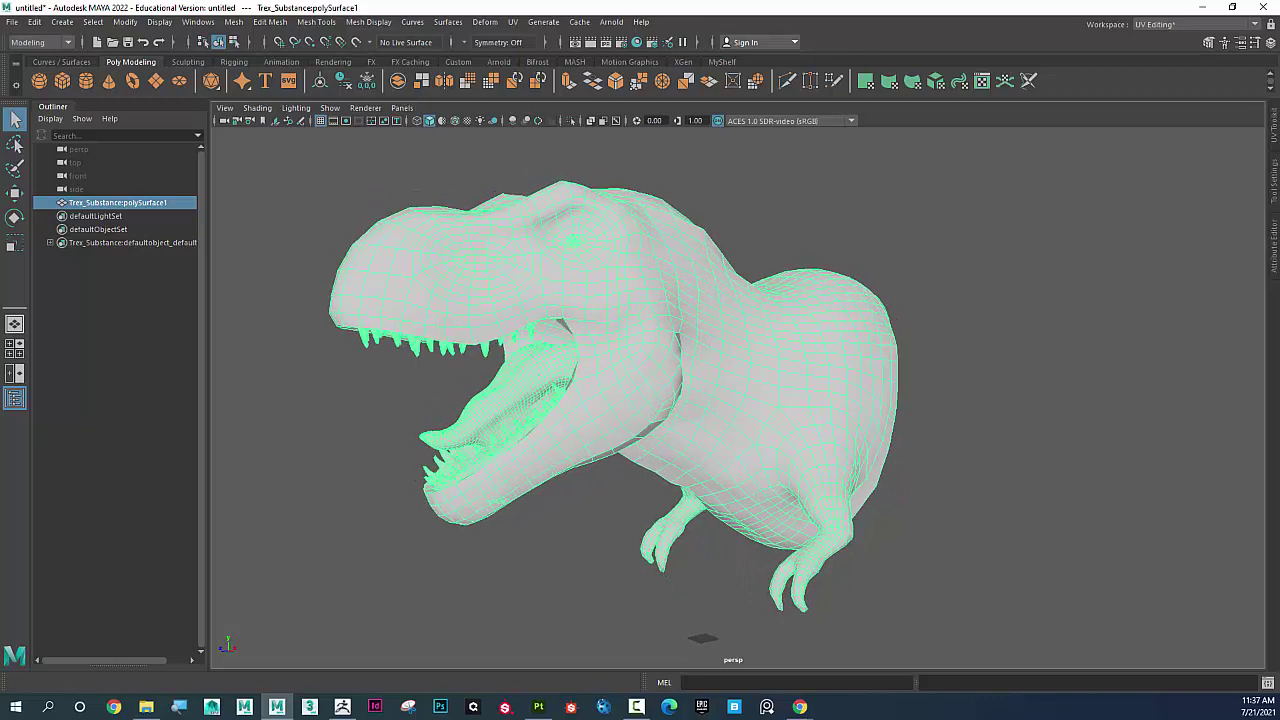
{"action": "key", "text": "F10"}
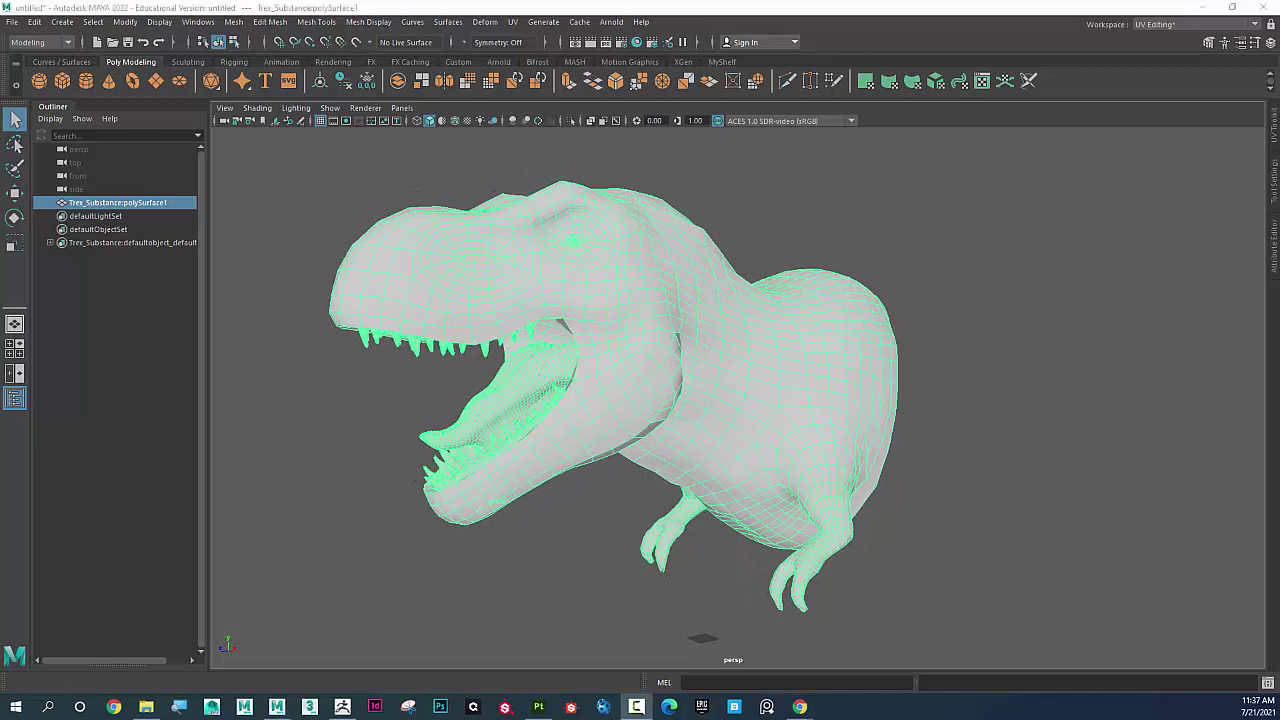
{"action": "left_click", "coordinate": [723, 333]}
{"action": "left_click_drag", "start_coordinate": [723, 331], "coordinate": [712, 350], "text": "alt"}
Open the UV Editor for the T-rex and pan across its UV tiles
{"action": "left_click", "coordinate": [512, 22]}
{"action": "left_click", "coordinate": [540, 44]}
{"action": "left_click_drag", "start_coordinate": [669, 222], "coordinate": [669, 106]}
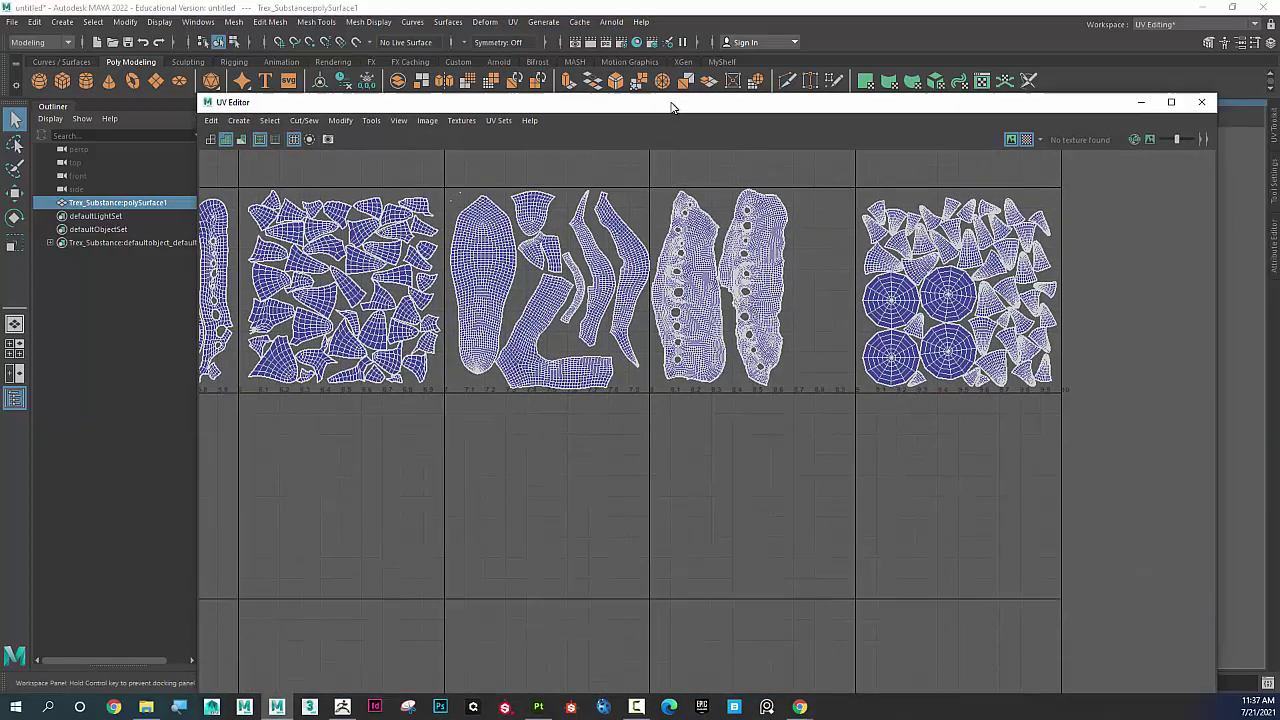
{"action": "scroll", "coordinate": [757, 420], "scroll_direction": "down", "scroll_amount": 3}
{"action": "scroll", "coordinate": [458, 381], "scroll_direction": "down", "scroll_amount": 2}
{"action": "middle_click_drag", "start_coordinate": [458, 381], "coordinate": [326, 352], "text": "alt"}
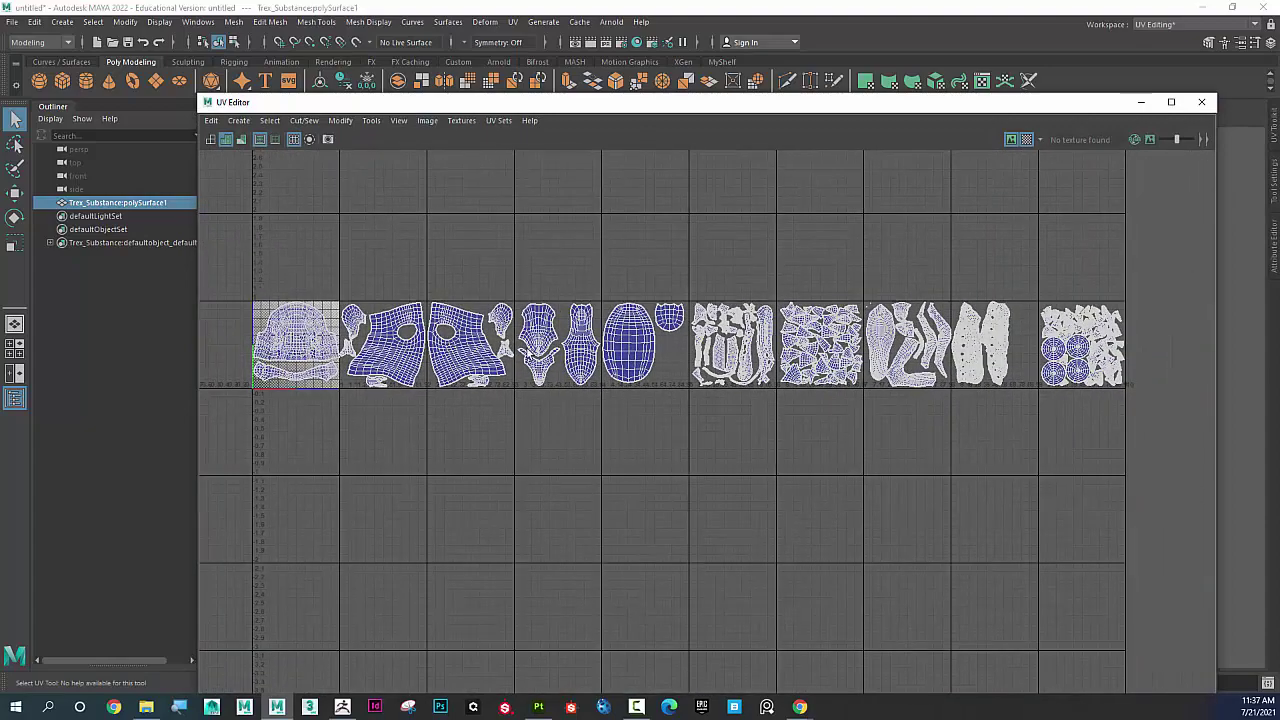
Zoom over all the UDIM tiles, then minimize the UV Editor to see the perspective view
{"action": "scroll", "coordinate": [383, 352], "scroll_direction": "up", "scroll_amount": 6}
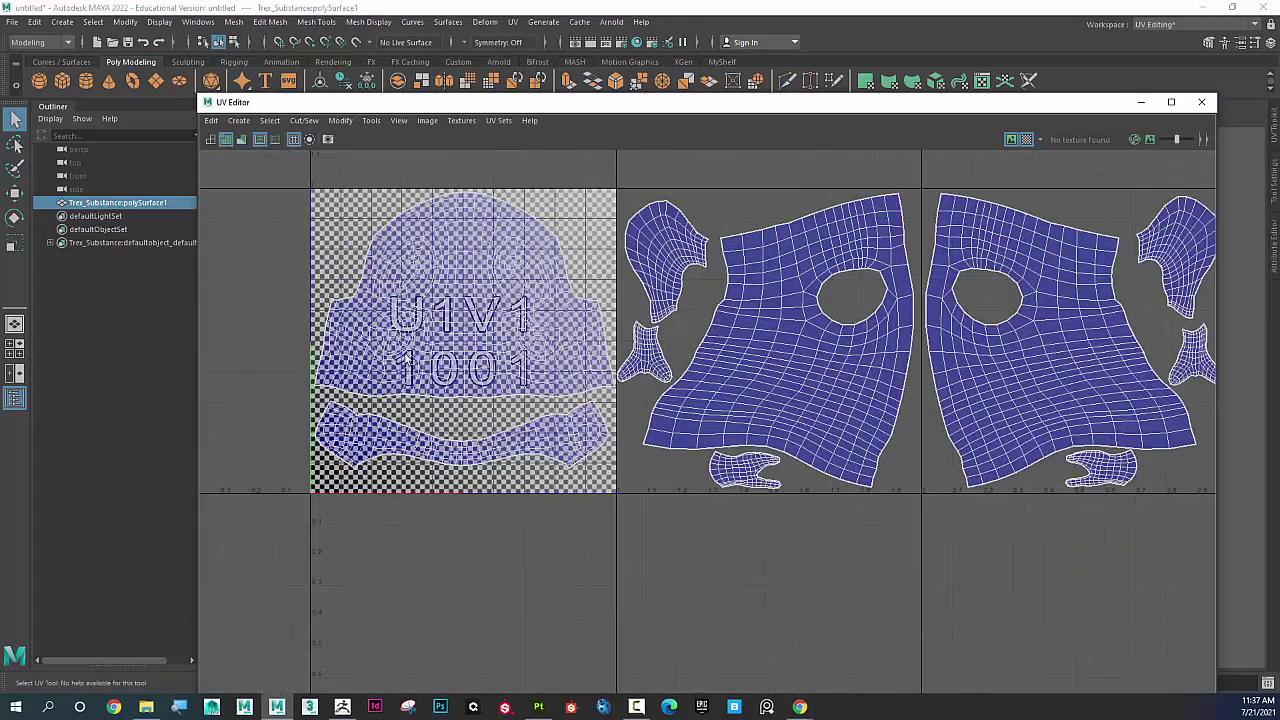
{"action": "scroll", "coordinate": [383, 352], "scroll_direction": "up", "scroll_amount": 2}
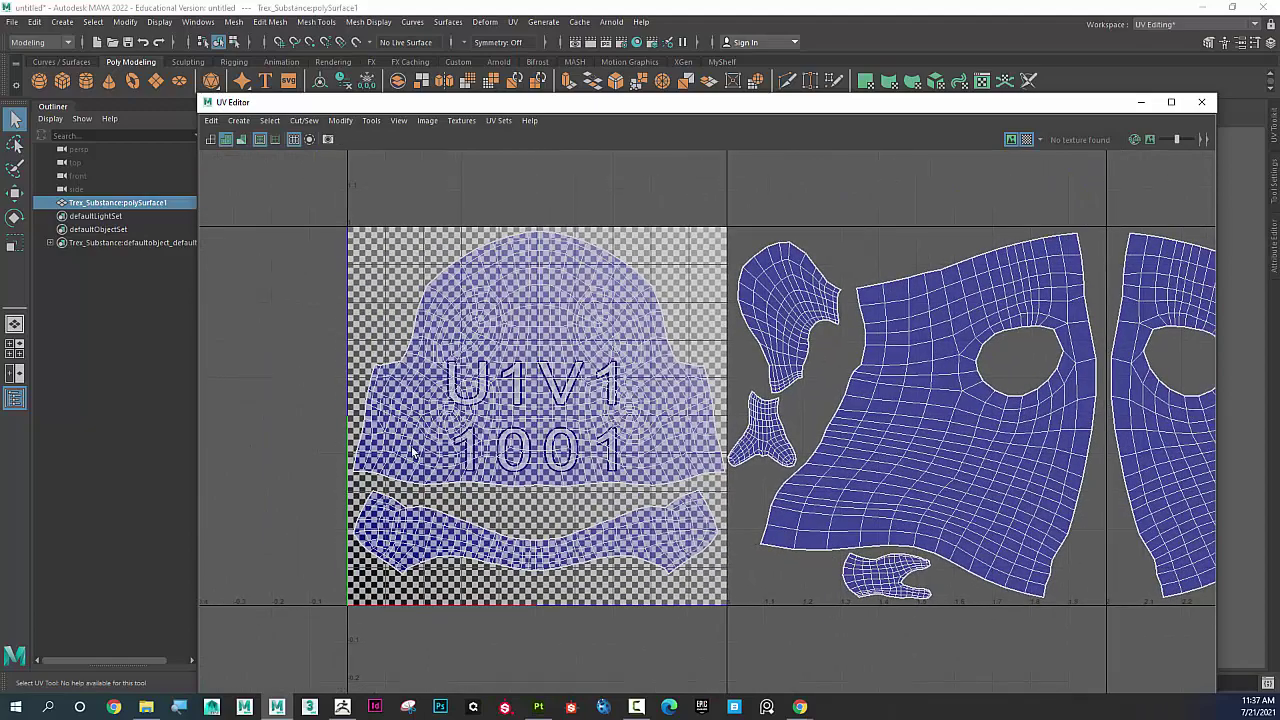
{"action": "scroll", "coordinate": [741, 477], "scroll_direction": "down", "scroll_amount": 3}
{"action": "scroll", "coordinate": [1017, 437], "scroll_direction": "down", "scroll_amount": 2}
{"action": "middle_click_drag", "start_coordinate": [1017, 437], "coordinate": [585, 422], "text": "alt"}
{"action": "scroll", "coordinate": [666, 437], "scroll_direction": "down", "scroll_amount": 1}
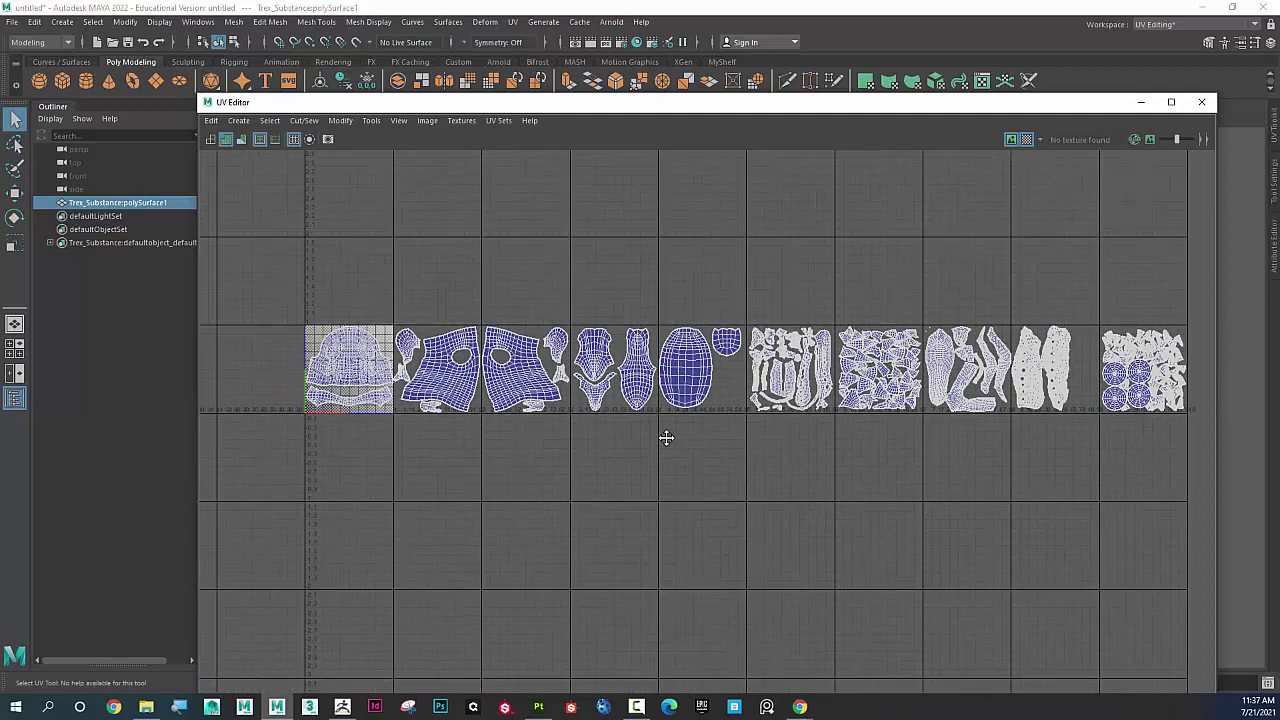
{"action": "left_click", "coordinate": [1141, 102]}
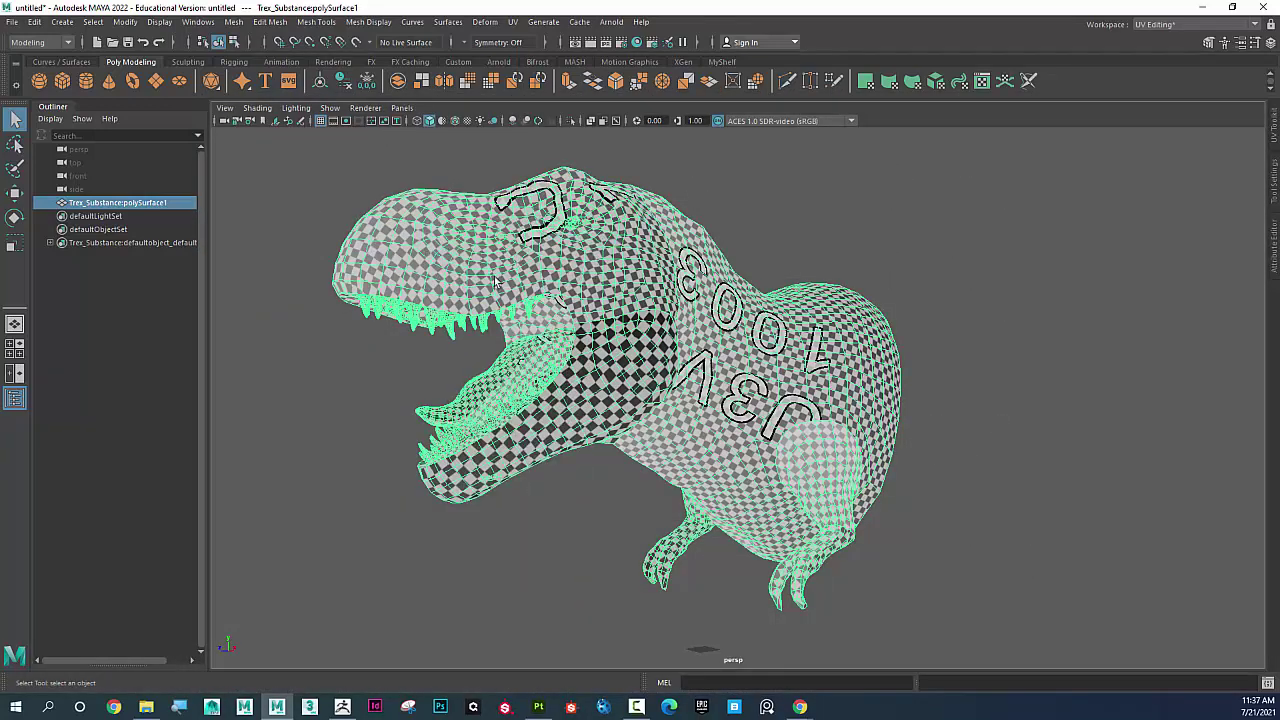
Apply Mesh > Separate to the T-rex, pick the teeth and jaw pieces, and expand the Outliner group
{"action": "left_click", "coordinate": [235, 23]}
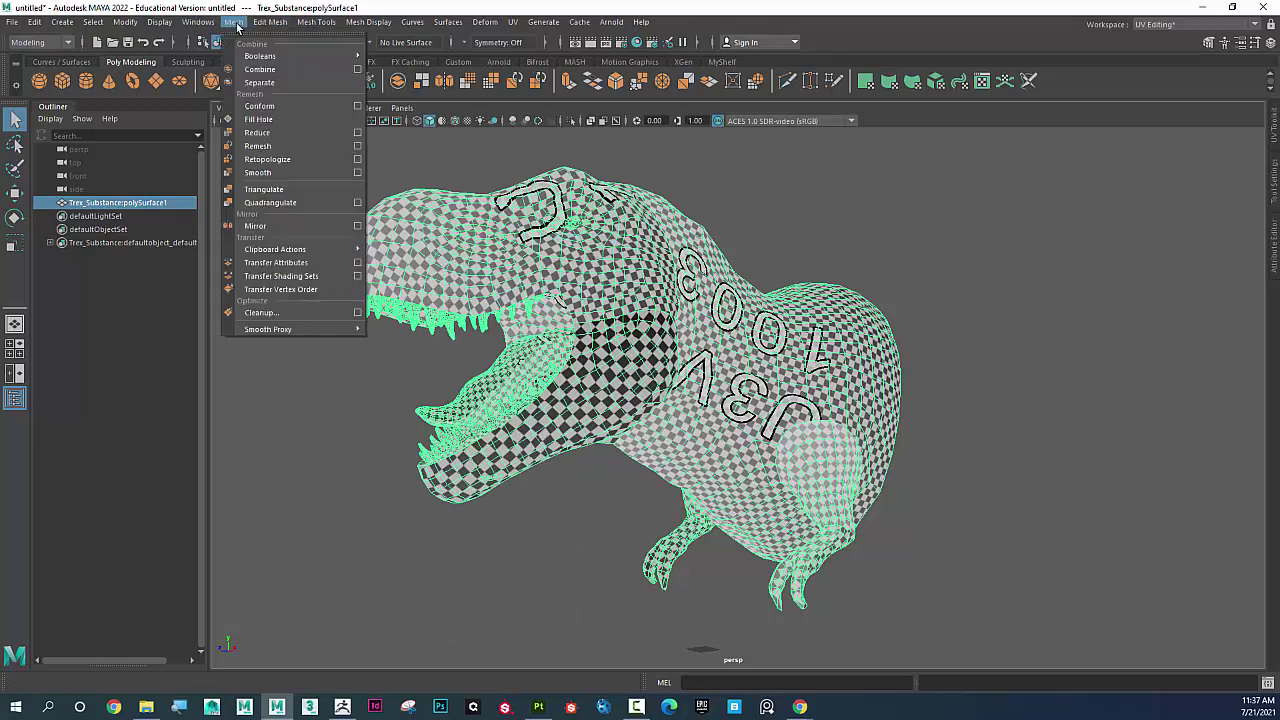
{"action": "left_click", "coordinate": [260, 82]}
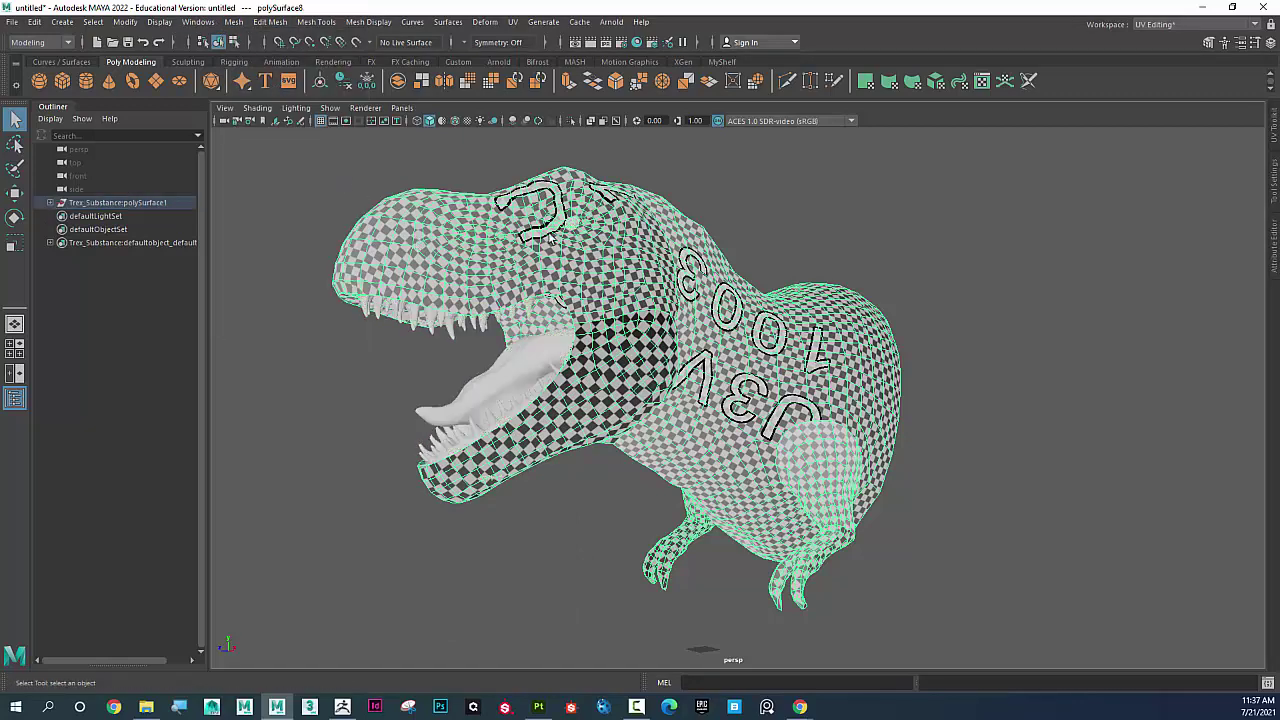
{"action": "left_click", "coordinate": [432, 327]}
{"action": "left_click", "coordinate": [470, 390]}
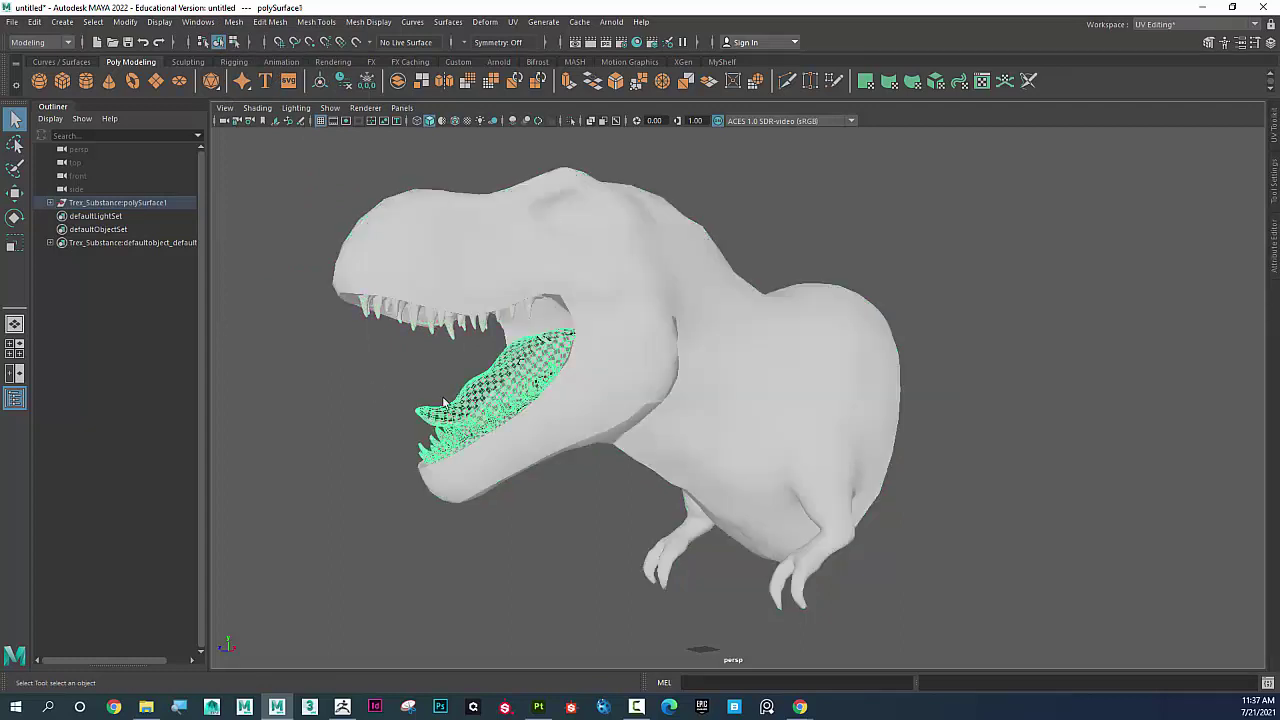
{"action": "left_click", "coordinate": [49, 203]}
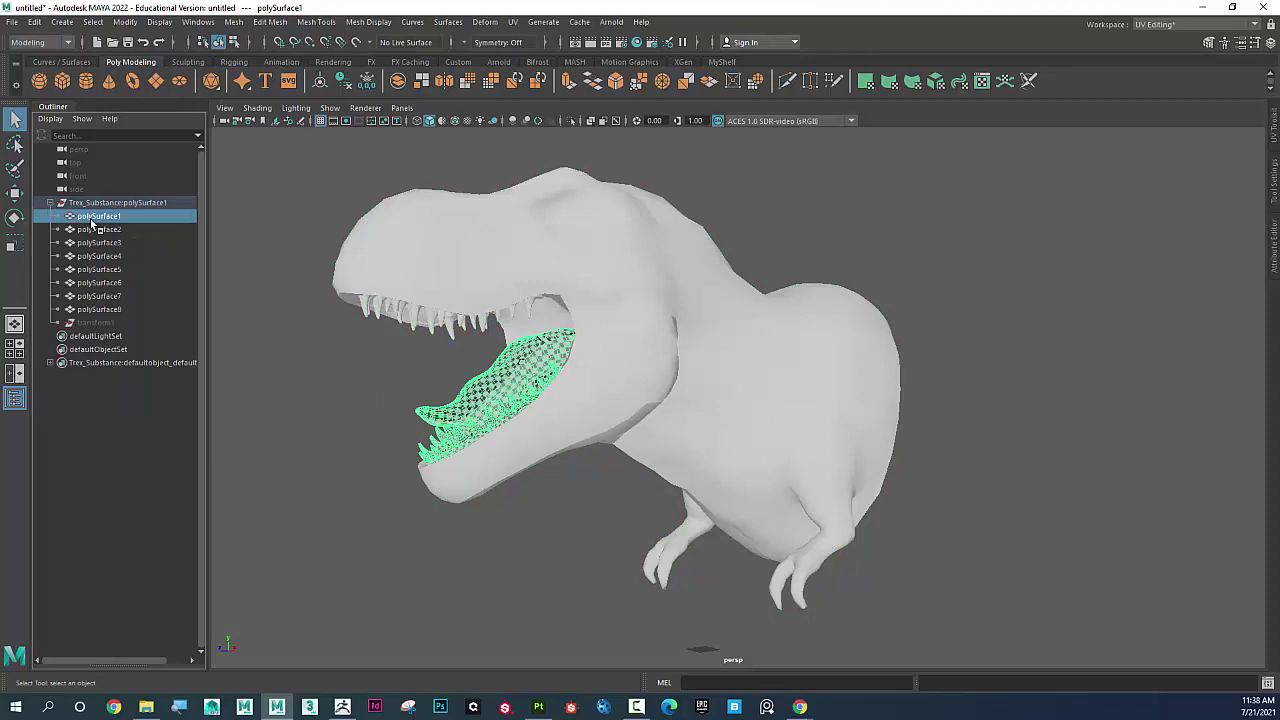
Click through the separated pieces, then select only the checkered body polySurface8
{"action": "left_click", "coordinate": [95, 269]}
{"action": "left_click", "coordinate": [99, 282]}
{"action": "left_click", "coordinate": [99, 309]}
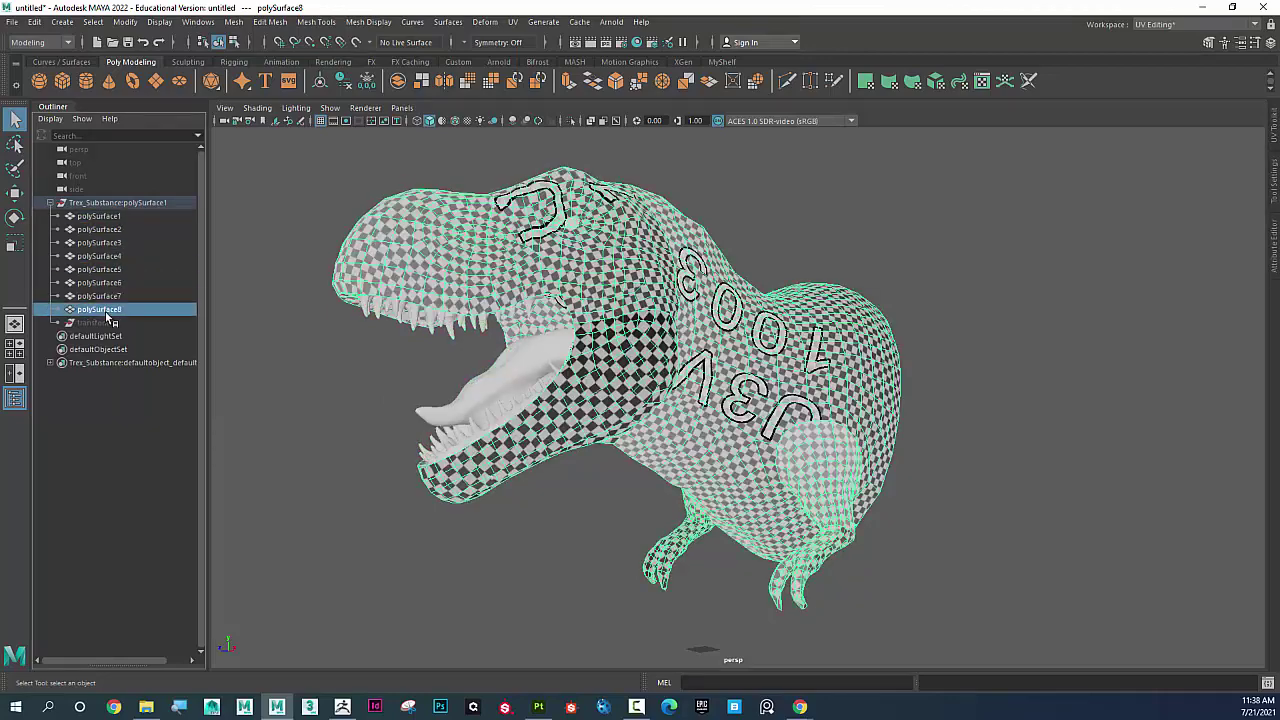
{"action": "left_click", "coordinate": [535, 372]}
{"action": "right_click", "coordinate": [527, 366]}
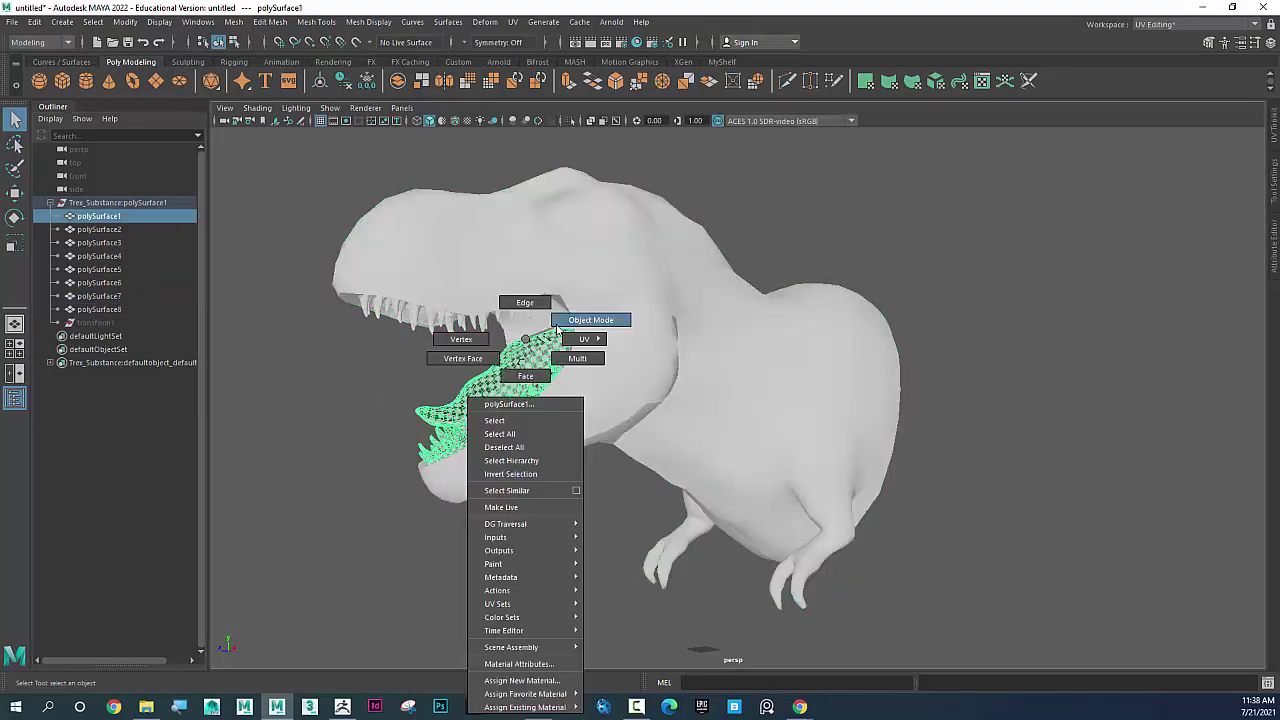
{"action": "left_click_drag", "start_coordinate": [302, 222], "coordinate": [751, 524]}
{"action": "left_click", "coordinate": [527, 228]}
{"action": "left_click_drag", "start_coordinate": [527, 228], "coordinate": [858, 260], "text": "alt"}
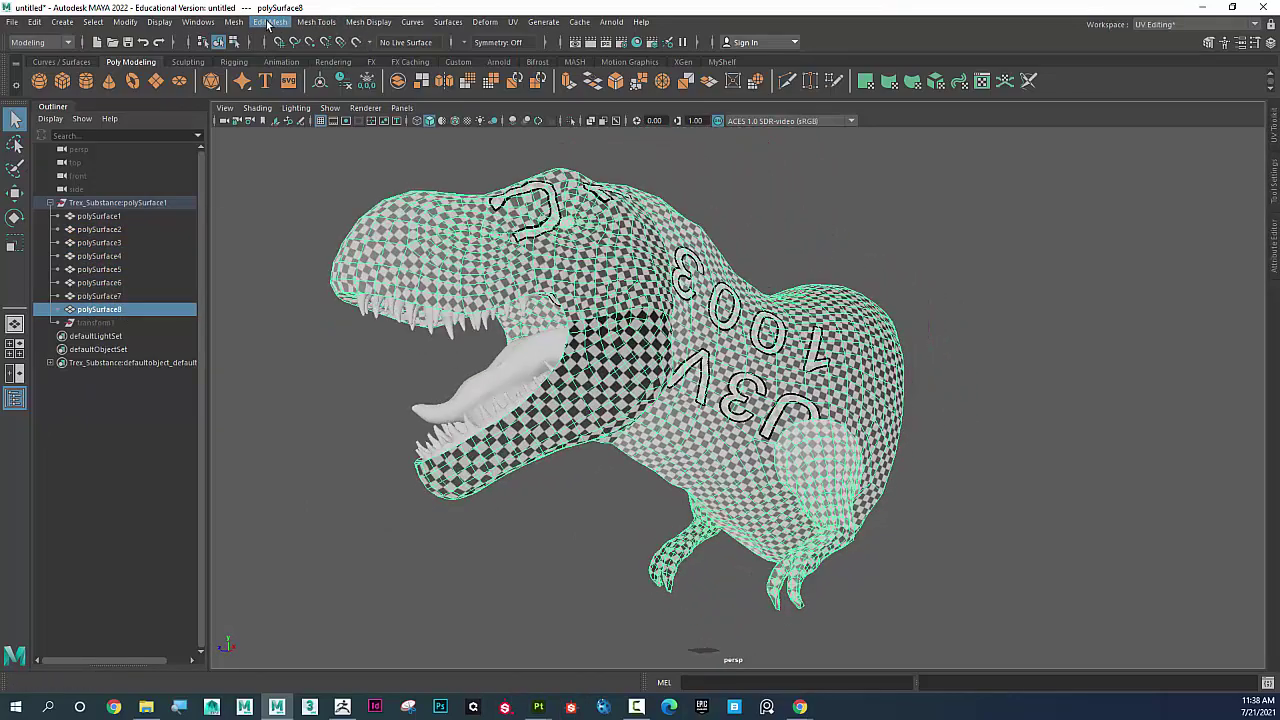
{"action": "left_click", "coordinate": [512, 24]}
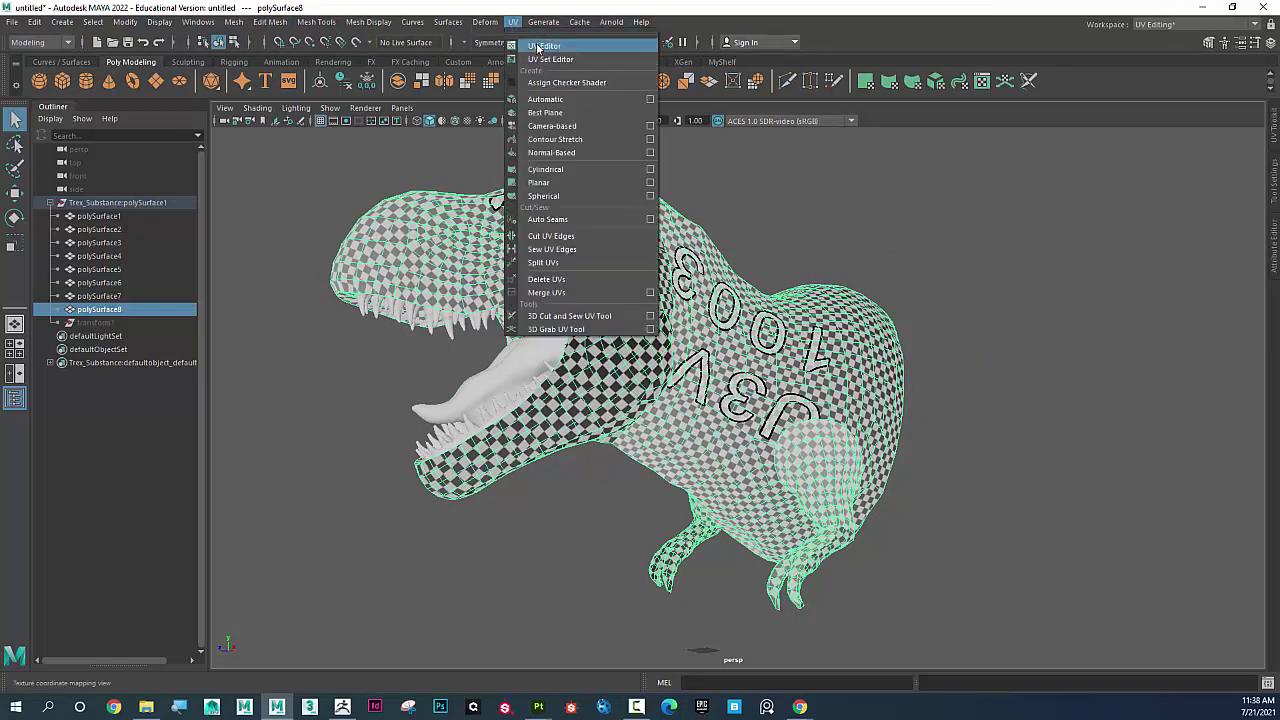
Open the UV Editor for polySurface8 and resize and place it beside the viewport
{"action": "left_click", "coordinate": [530, 45]}
{"action": "left_click_drag", "start_coordinate": [427, 104], "coordinate": [563, 124]}
{"action": "left_click_drag", "start_coordinate": [483, 130], "coordinate": [503, 384]}
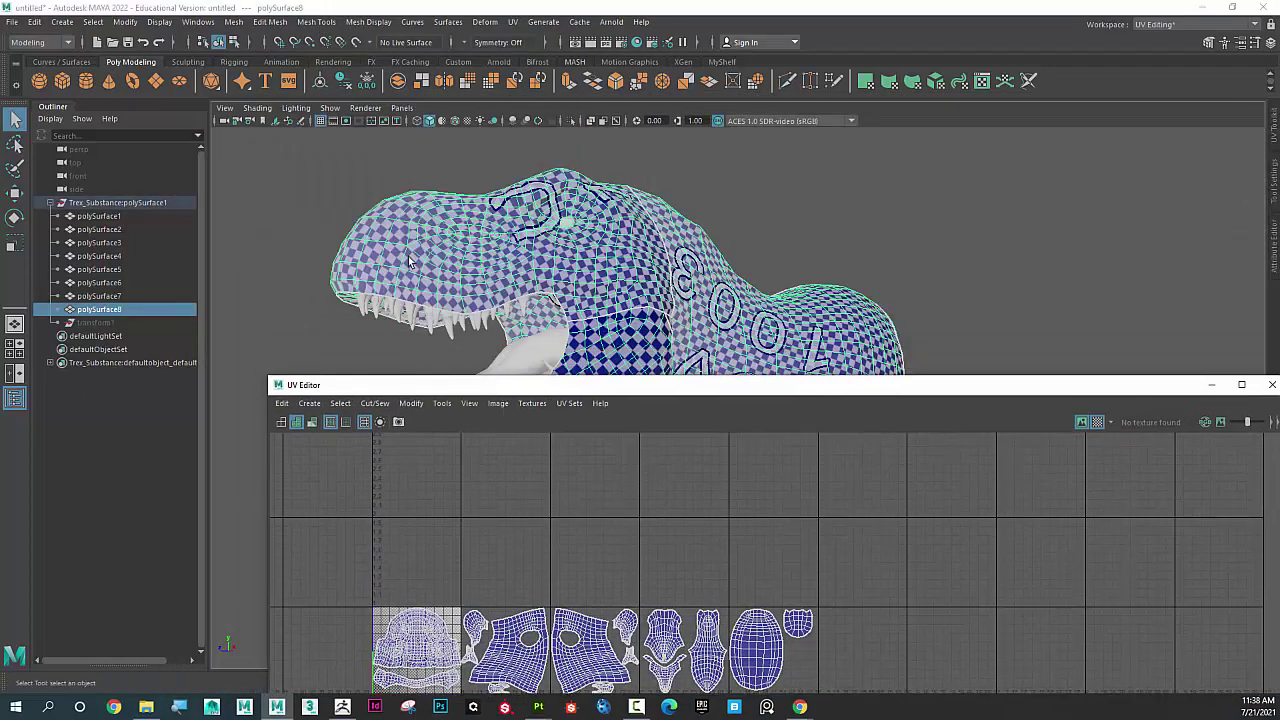
{"action": "left_click_drag", "start_coordinate": [690, 380], "coordinate": [651, 143]}
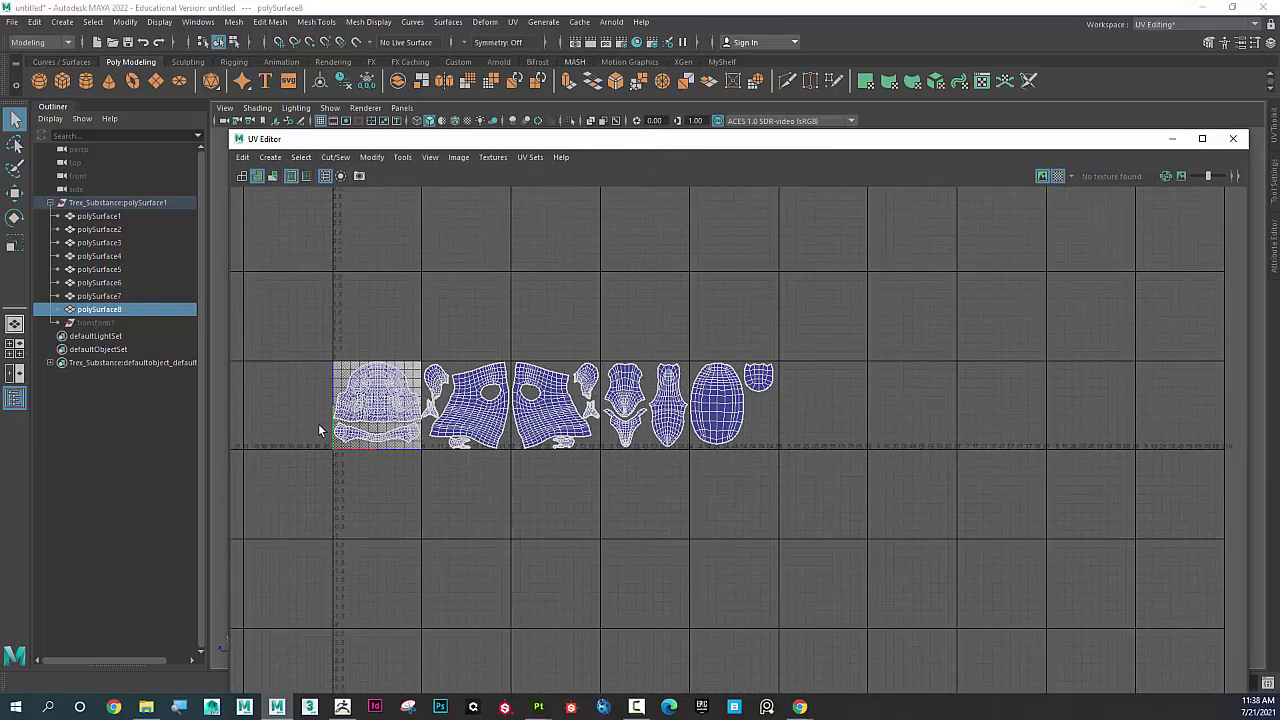
{"action": "scroll", "coordinate": [465, 447], "scroll_direction": "up", "scroll_amount": 1}
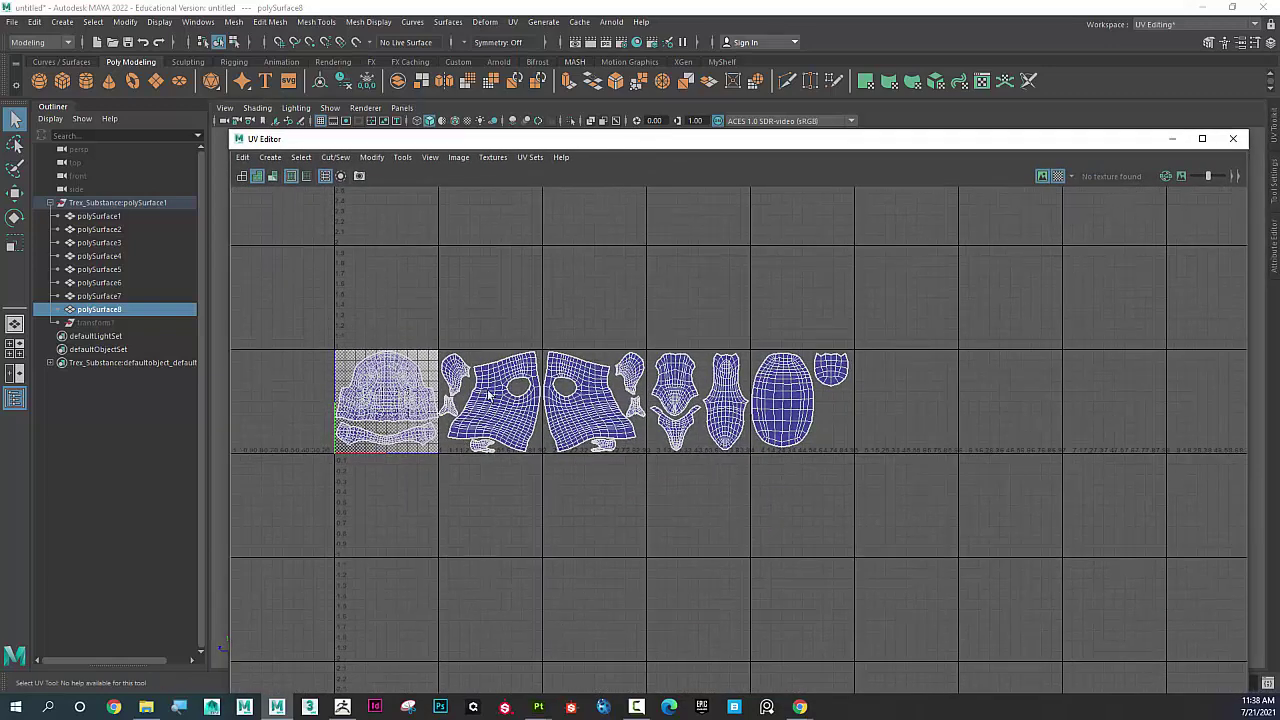
{"action": "left_click_drag", "start_coordinate": [904, 150], "coordinate": [854, 82]}
{"action": "left_click_drag", "start_coordinate": [1197, 63], "coordinate": [820, 264]}
{"action": "left_click_drag", "start_coordinate": [628, 273], "coordinate": [788, 115]}
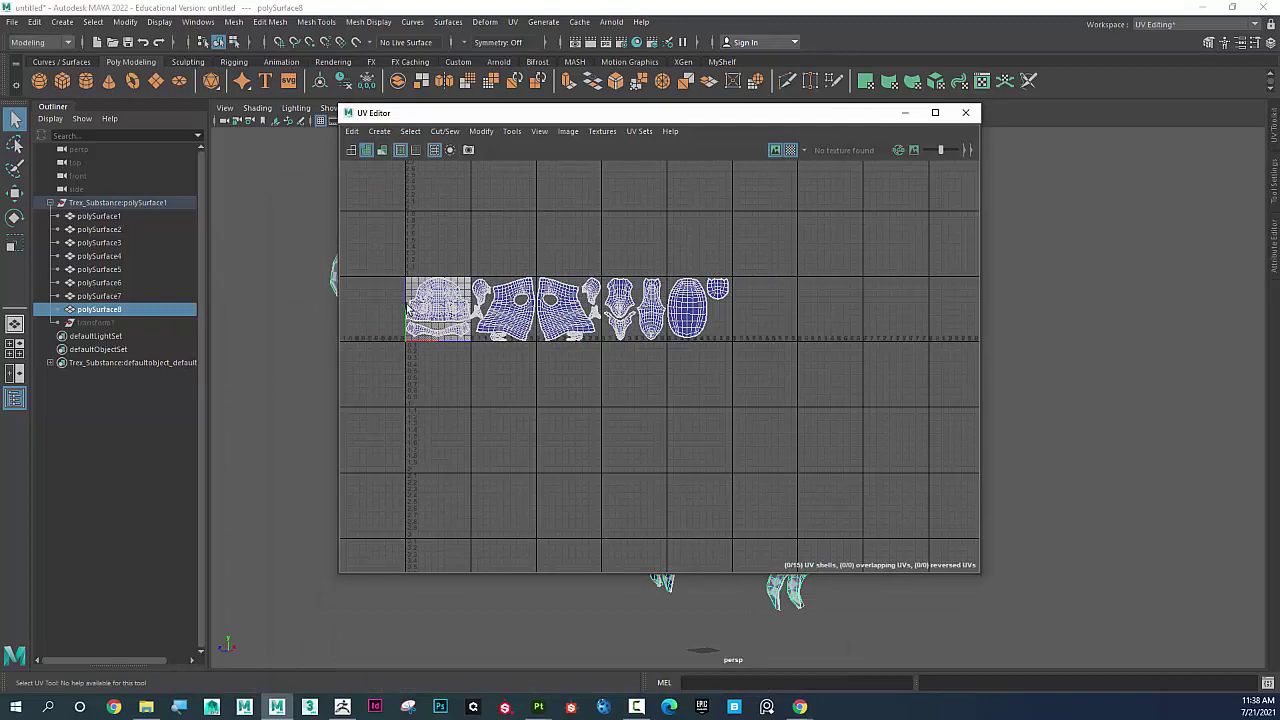
Zoom to check the body's UV shells, close the editor, and un-maximize Maya
{"action": "scroll", "coordinate": [632, 322], "scroll_direction": "up", "scroll_amount": 6}
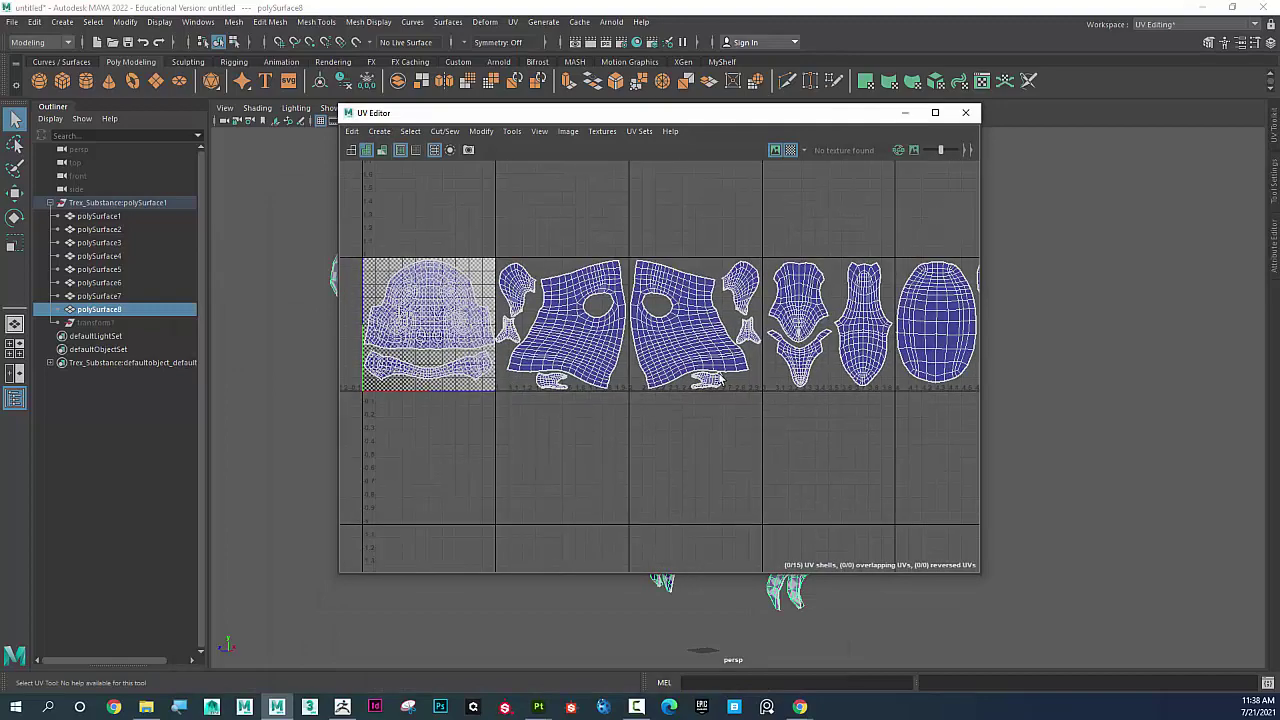
{"action": "scroll", "coordinate": [720, 379], "scroll_direction": "down", "scroll_amount": 3}
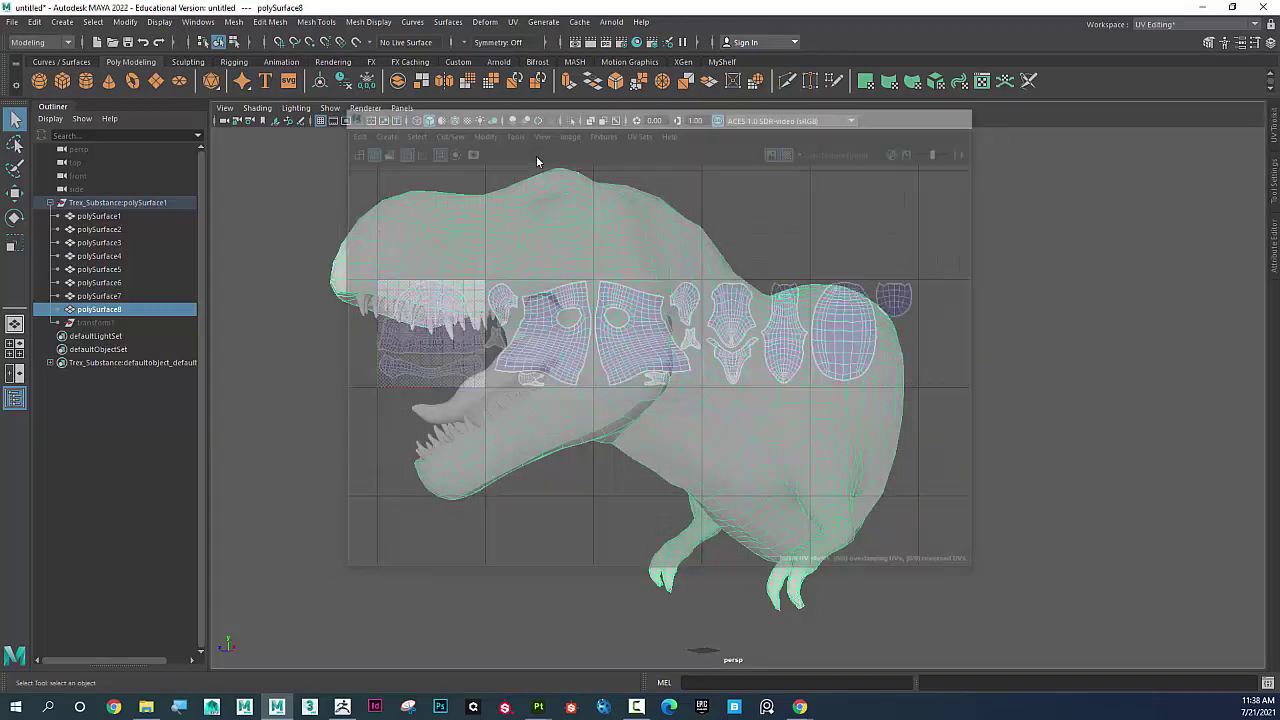
{"action": "right_click", "coordinate": [404, 240]}
{"action": "left_click_drag", "start_coordinate": [443, 169], "coordinate": [472, 380], "text": "alt"}
{"action": "left_click_drag", "start_coordinate": [422, 8], "coordinate": [517, 55]}
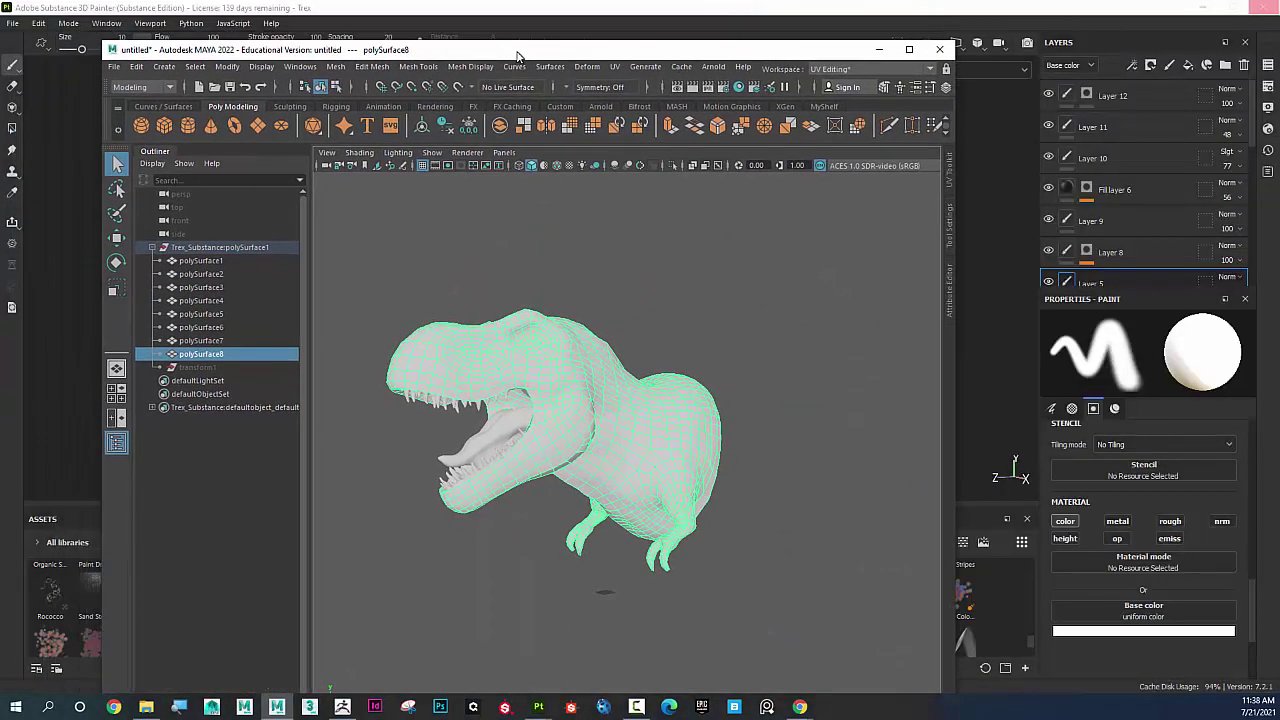
Orbit the textured T-rex in Substance 3D Painter, then restore Painter and Maya as floating windows
{"action": "left_click", "coordinate": [417, 9]}
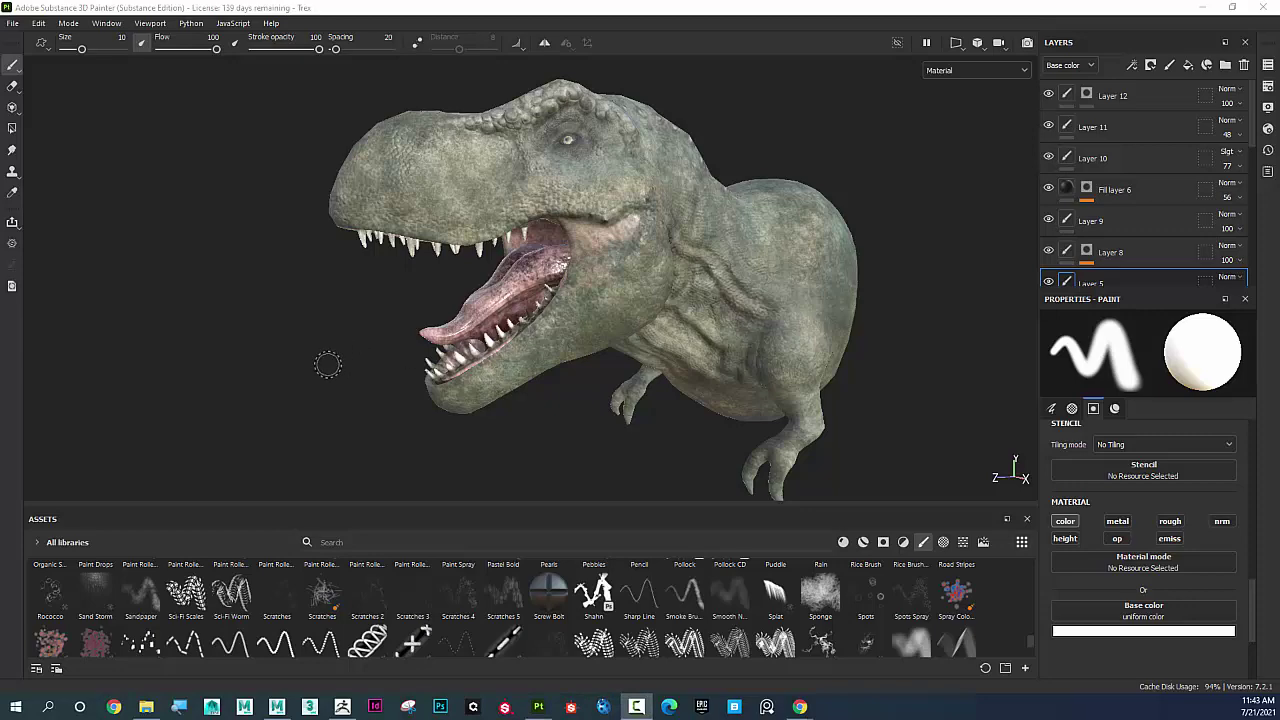
{"action": "mouse_move", "coordinate": [331, 360]}
{"action": "left_mouse_down", "text": "alt"}
{"action": "mouse_move", "coordinate": [360, 340]}
{"action": "mouse_move", "coordinate": [341, 346]}
{"action": "mouse_move", "coordinate": [349, 320]}
{"action": "mouse_move", "coordinate": [324, 330]}
{"action": "left_mouse_up", "text": "alt"}
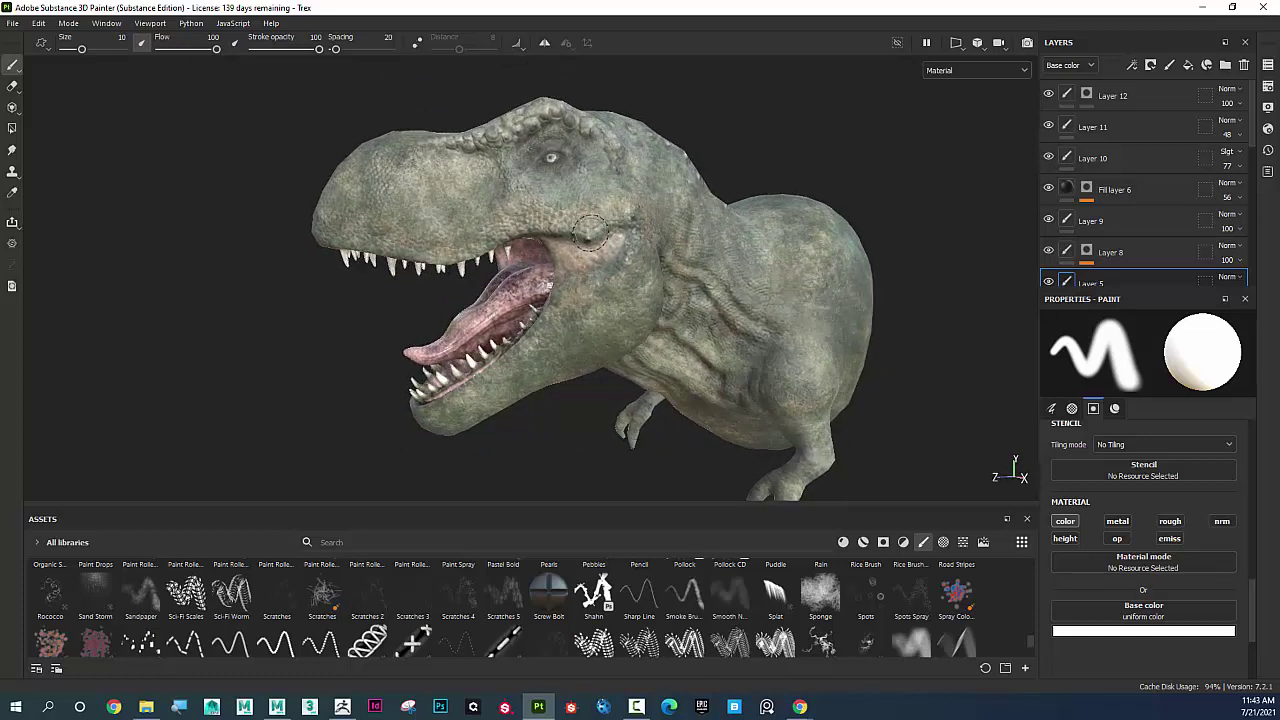
{"action": "left_click_drag", "start_coordinate": [62, 9], "coordinate": [227, 60]}
{"action": "left_click_drag", "start_coordinate": [668, 12], "coordinate": [786, 48]}
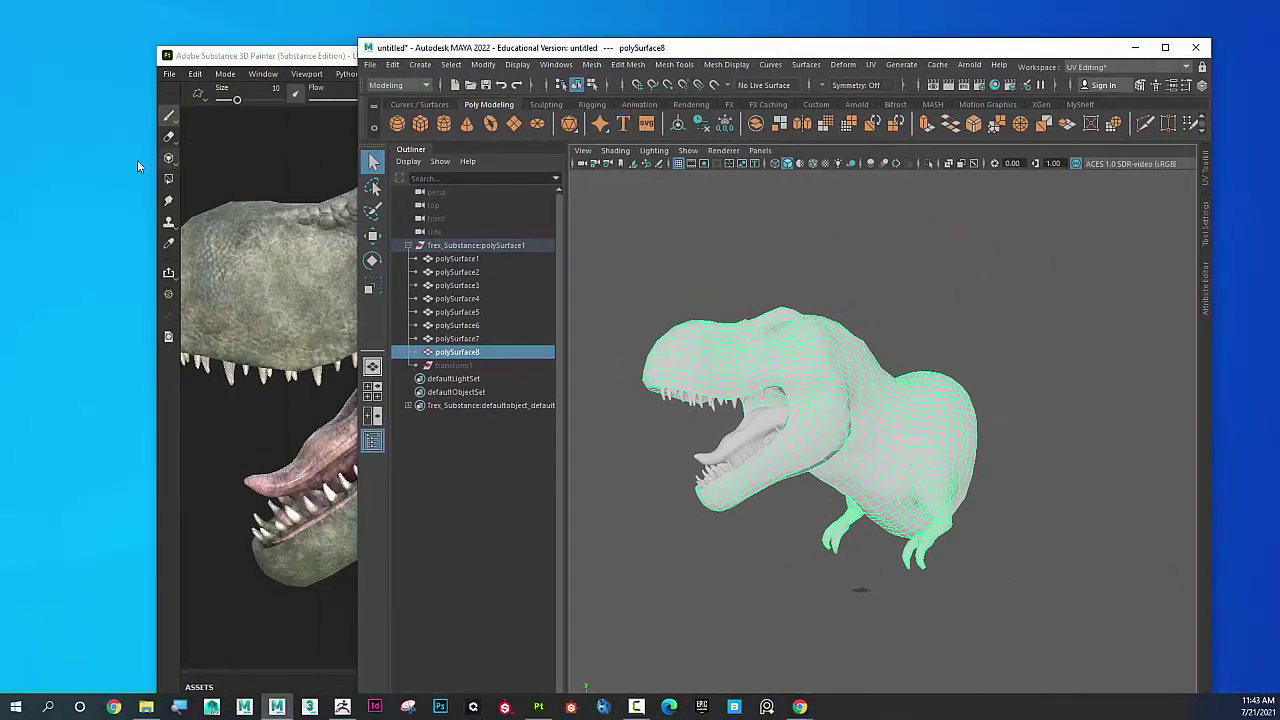
Create a Trex_Materials folder on the desktop and maximize Substance 3D Painter in front of Maya
{"action": "right_click", "coordinate": [103, 166]}
{"action": "mouse_move", "coordinate": [129, 300]}
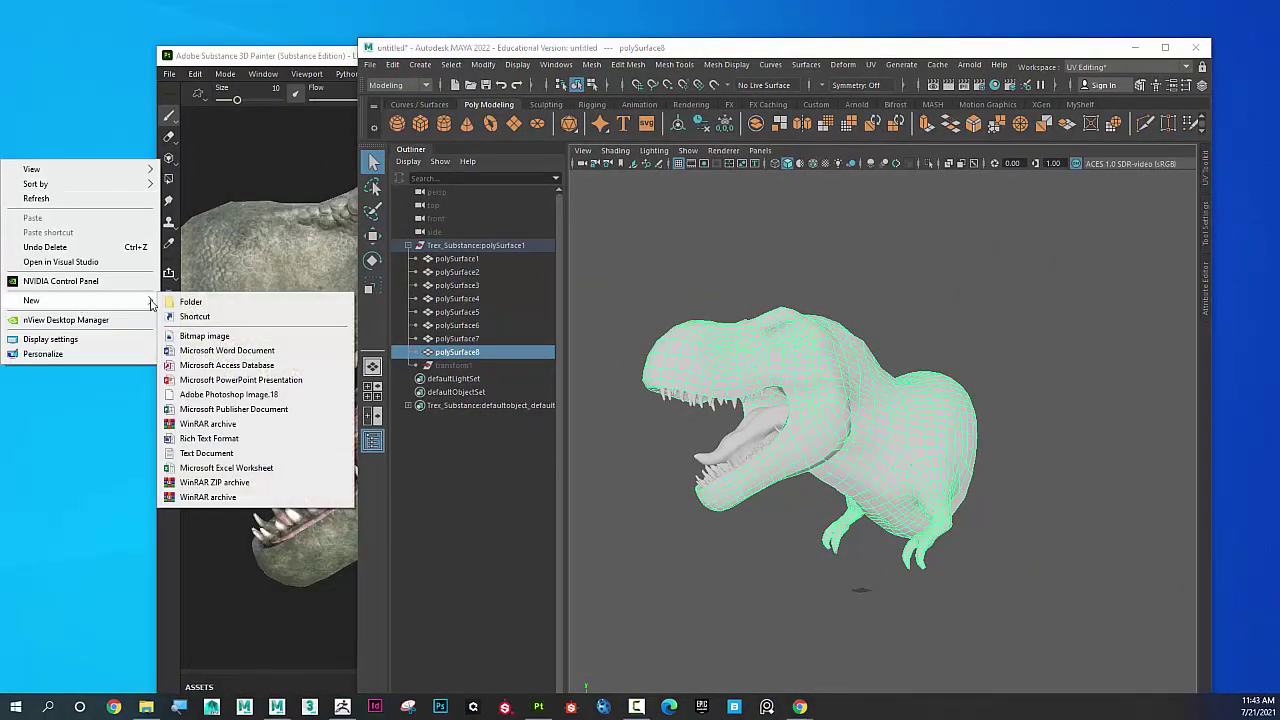
{"action": "left_click", "coordinate": [188, 298]}
{"action": "type", "text": "Te"}
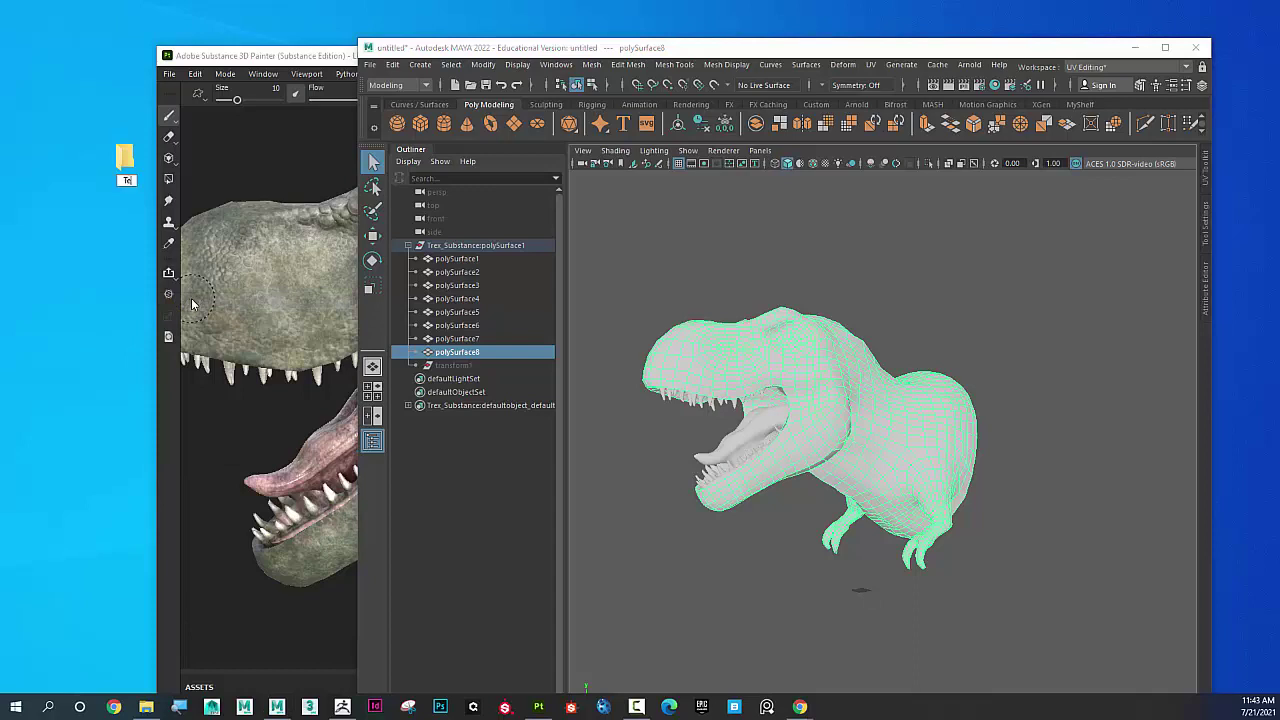
{"action": "type", "text": "ex_Materials"}
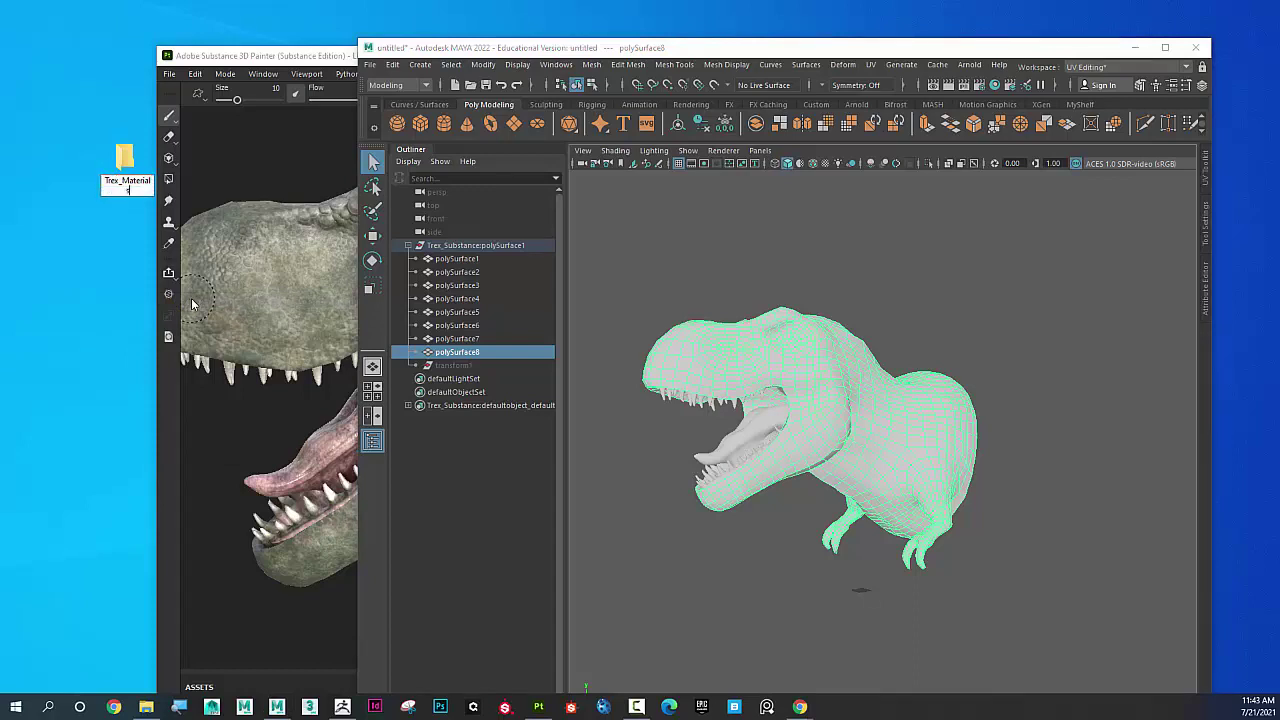
{"action": "key", "text": "Return"}
{"action": "left_click", "coordinate": [327, 55]}
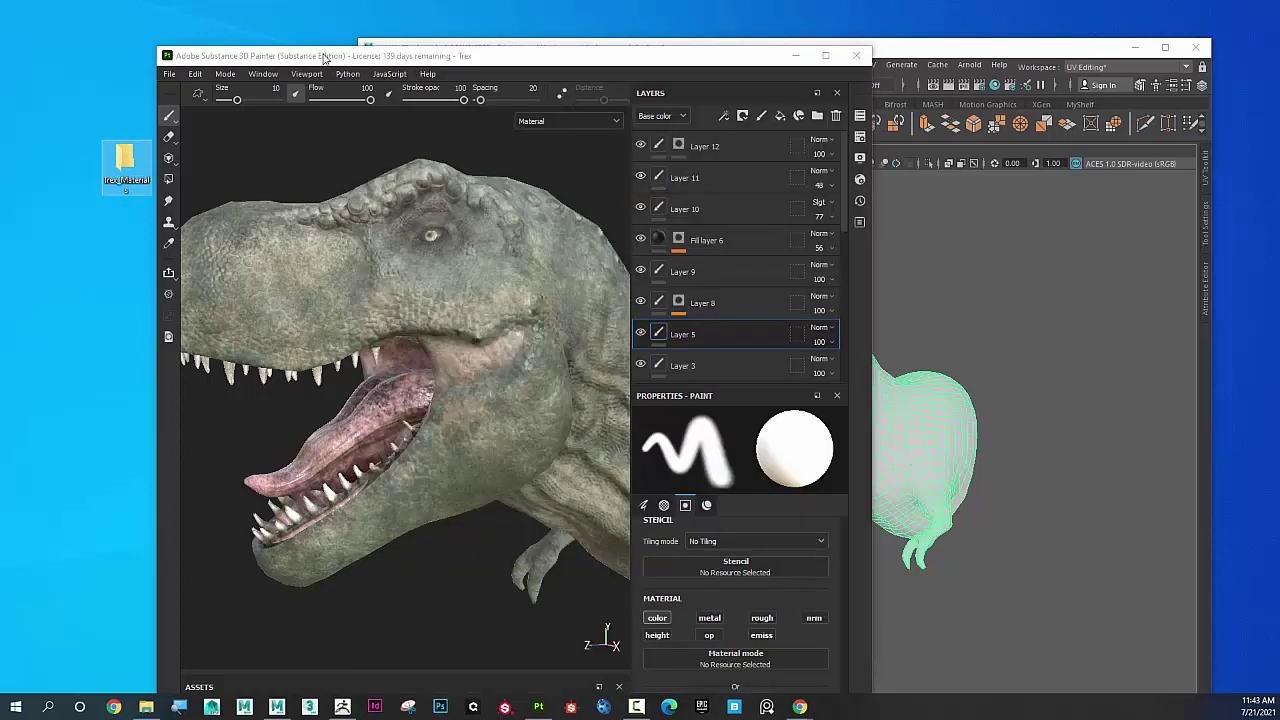
{"action": "left_click", "coordinate": [825, 55]}
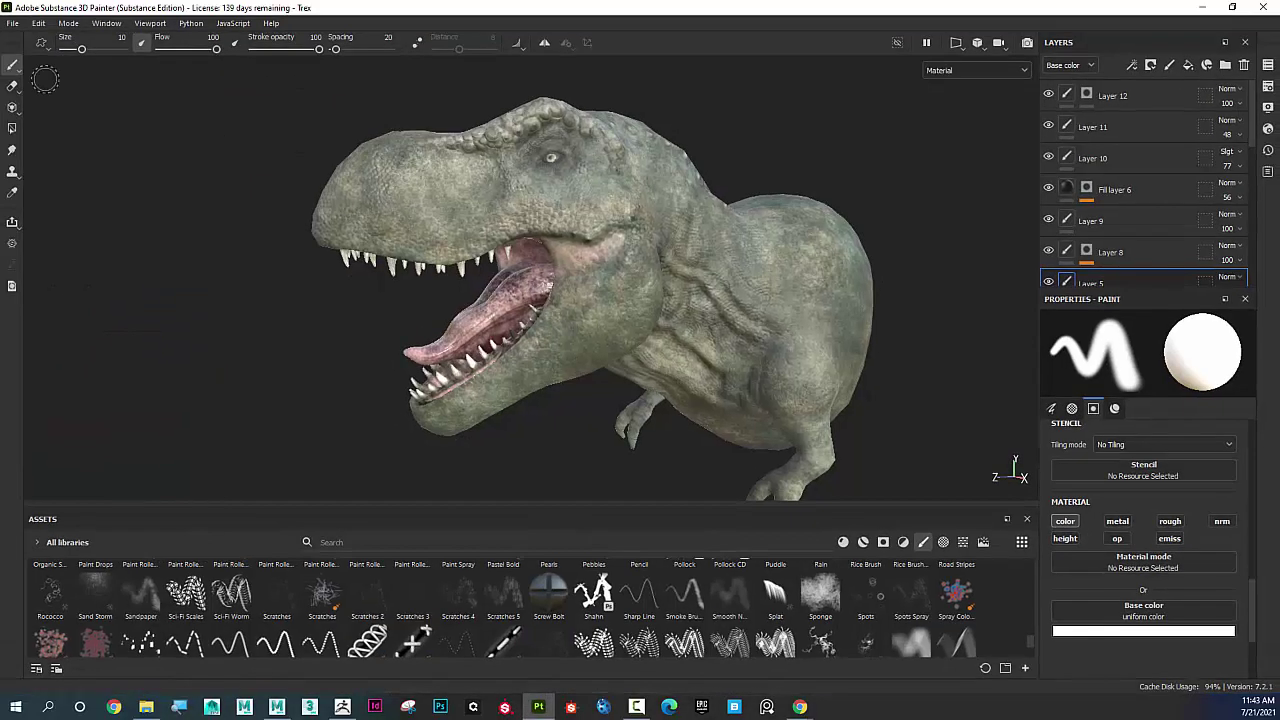
Open Export Textures and set the output directory to the Desktop Trex_Materials folder
{"action": "left_click", "coordinate": [13, 23]}
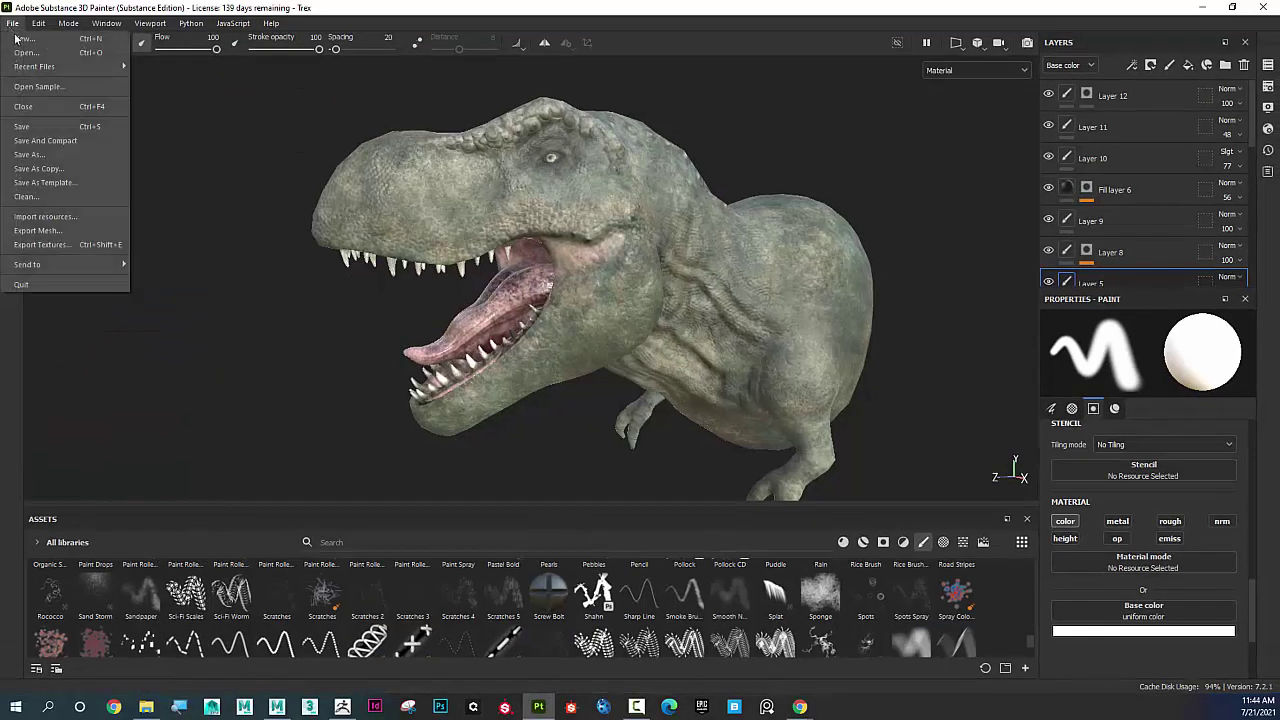
{"action": "left_click", "coordinate": [40, 244]}
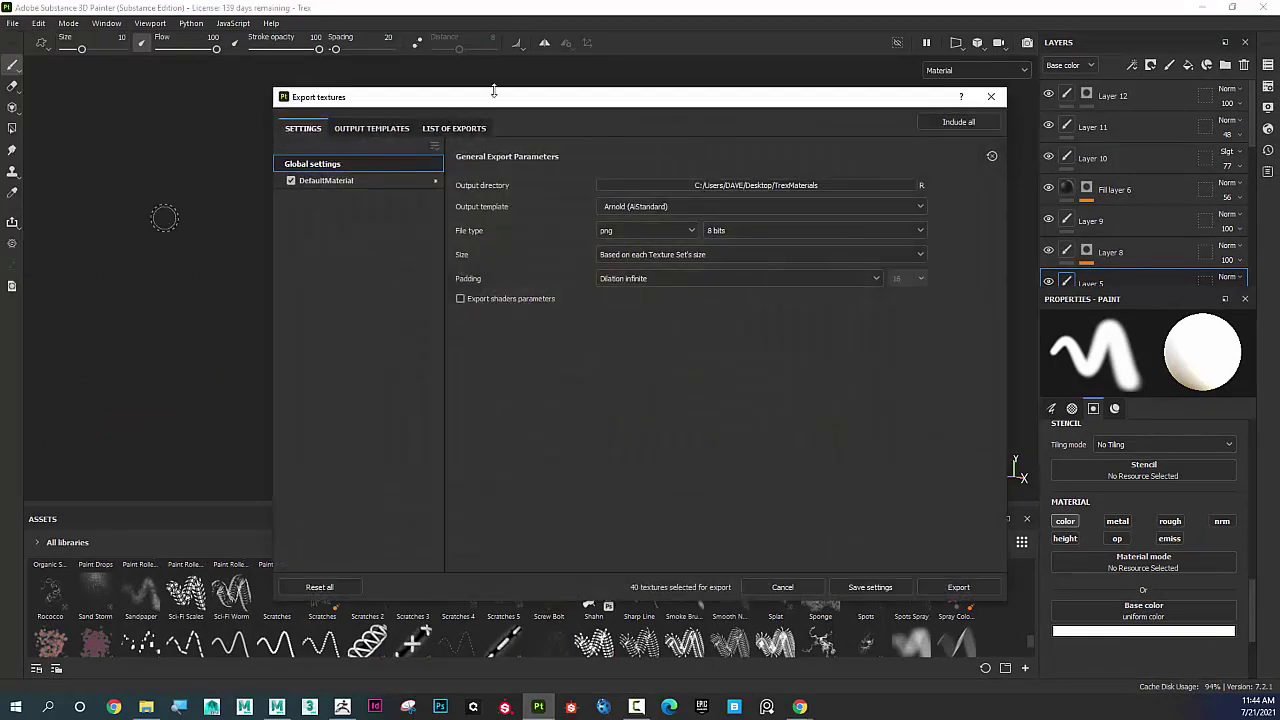
{"action": "left_click_drag", "start_coordinate": [493, 91], "coordinate": [447, 80]}
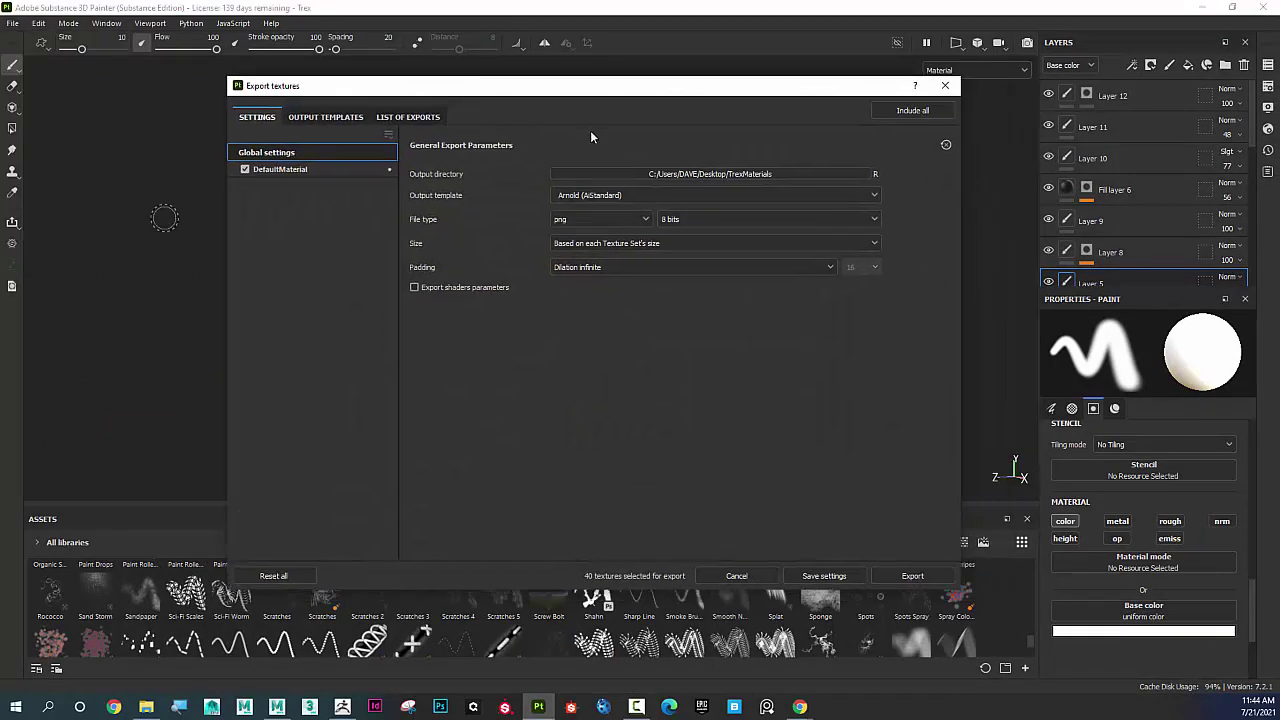
{"action": "left_click", "coordinate": [735, 175]}
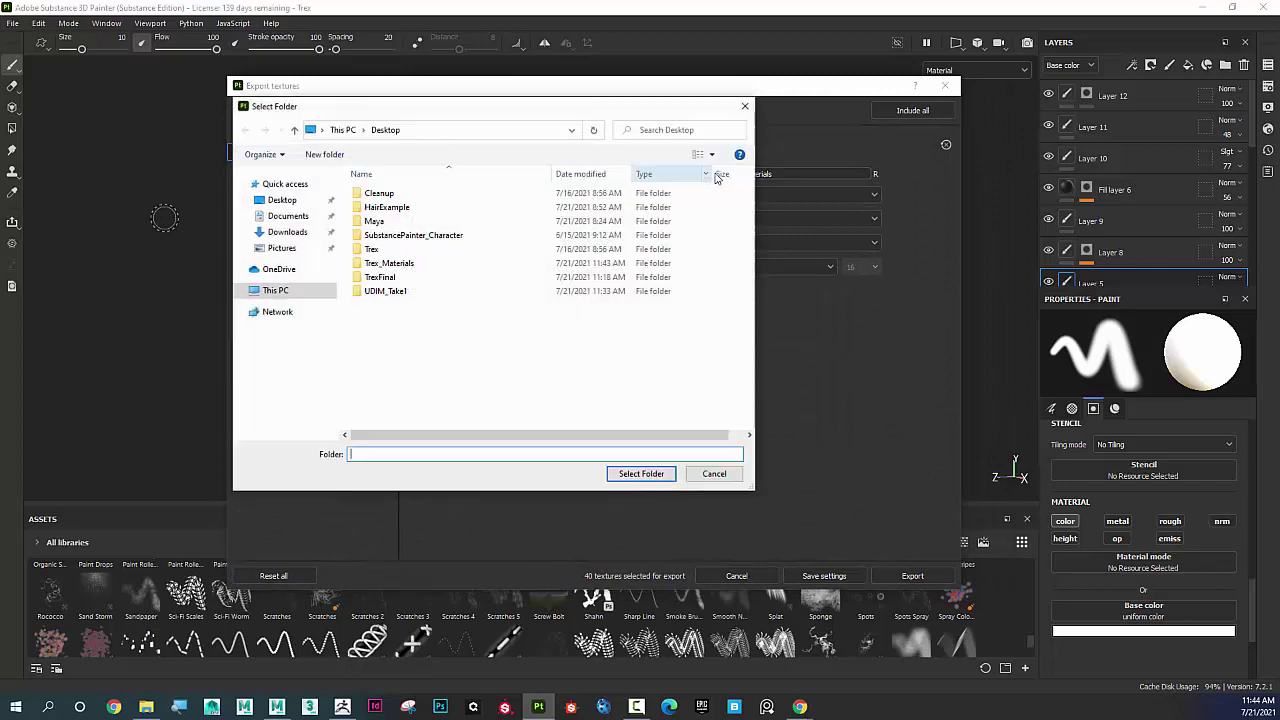
{"action": "left_click", "coordinate": [390, 263]}
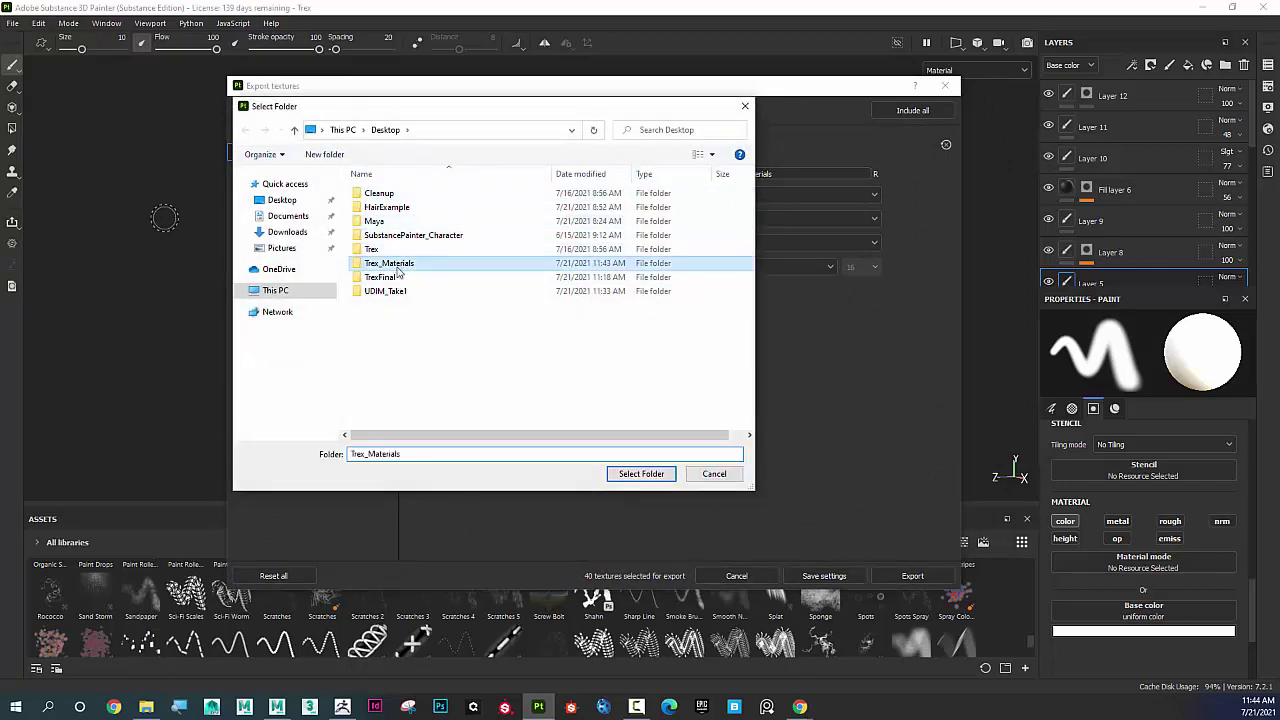
{"action": "left_click", "coordinate": [643, 474]}
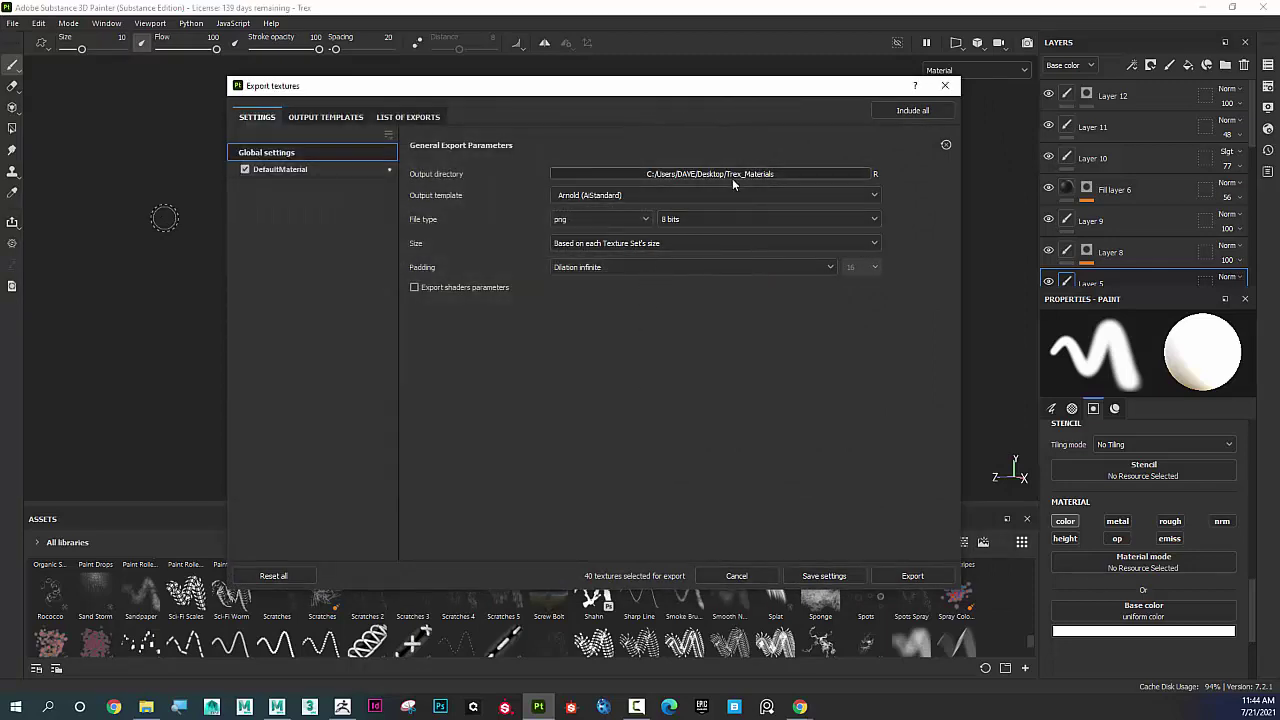
Try PBR Metallic Roughness, then set the output template back to Arnold (AiStandard)
{"action": "left_click", "coordinate": [589, 196]}
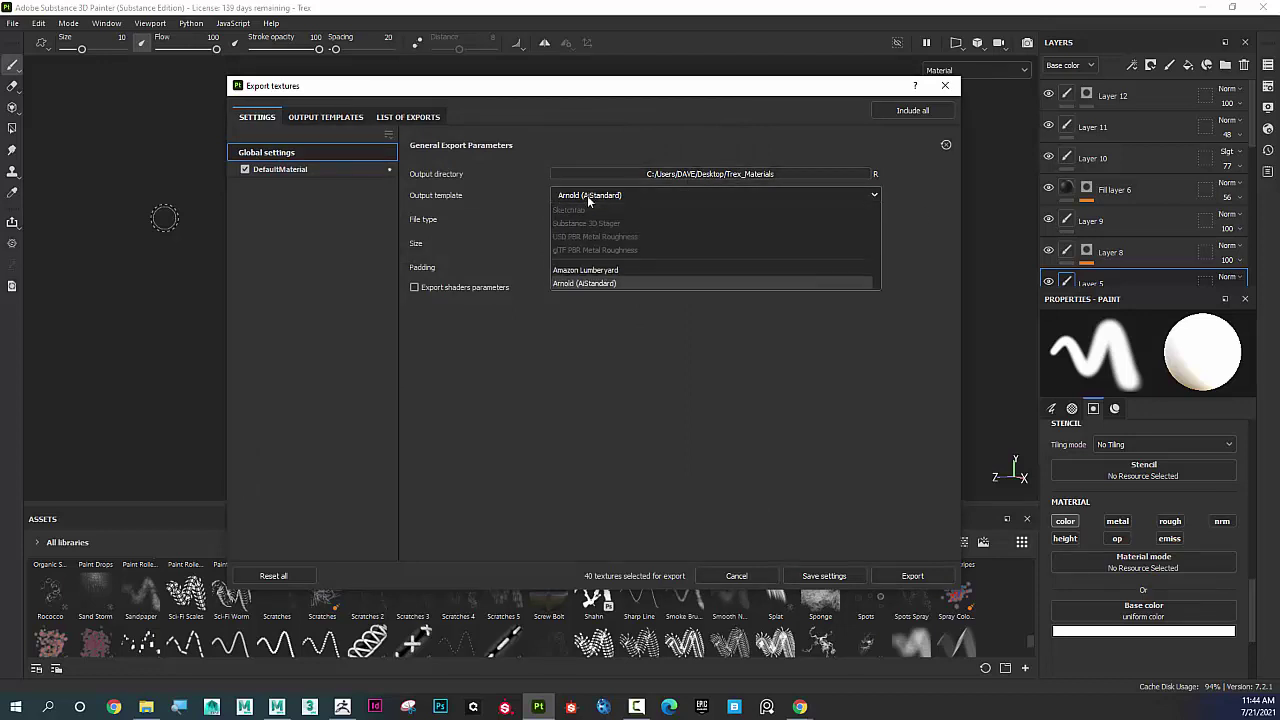
{"action": "scroll", "coordinate": [610, 300], "scroll_direction": "down", "scroll_amount": 3}
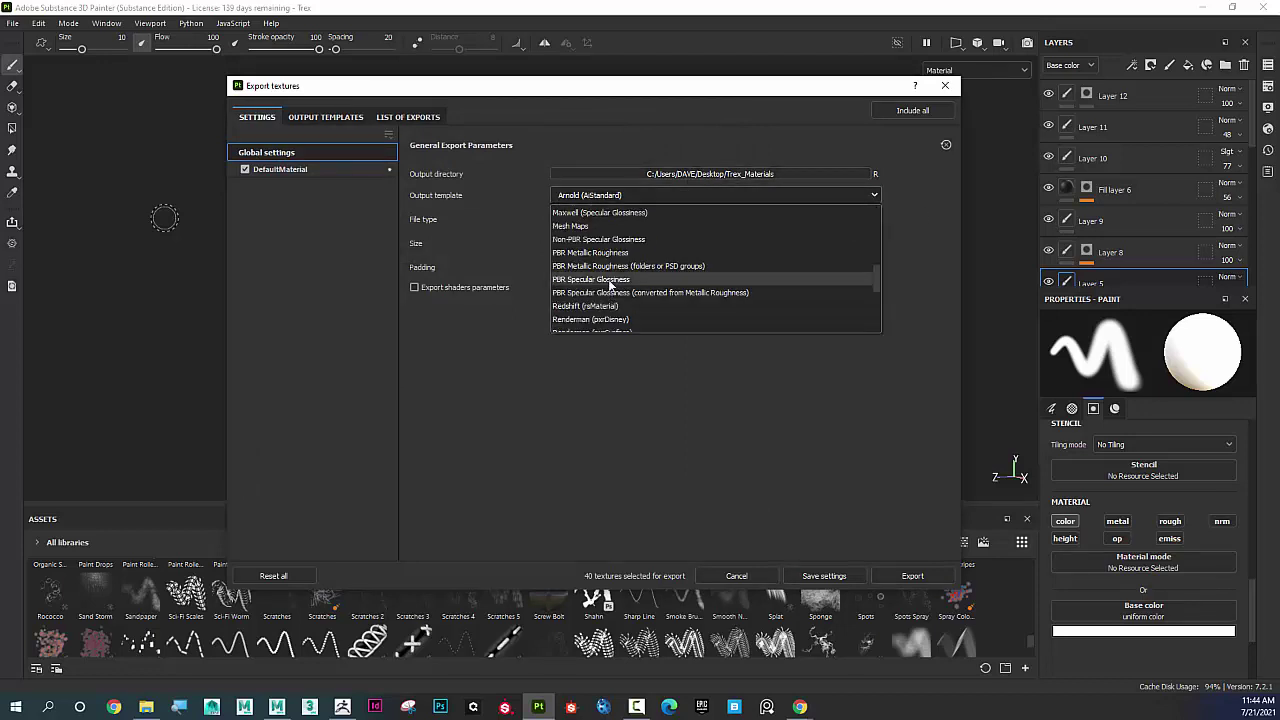
{"action": "left_click", "coordinate": [608, 254]}
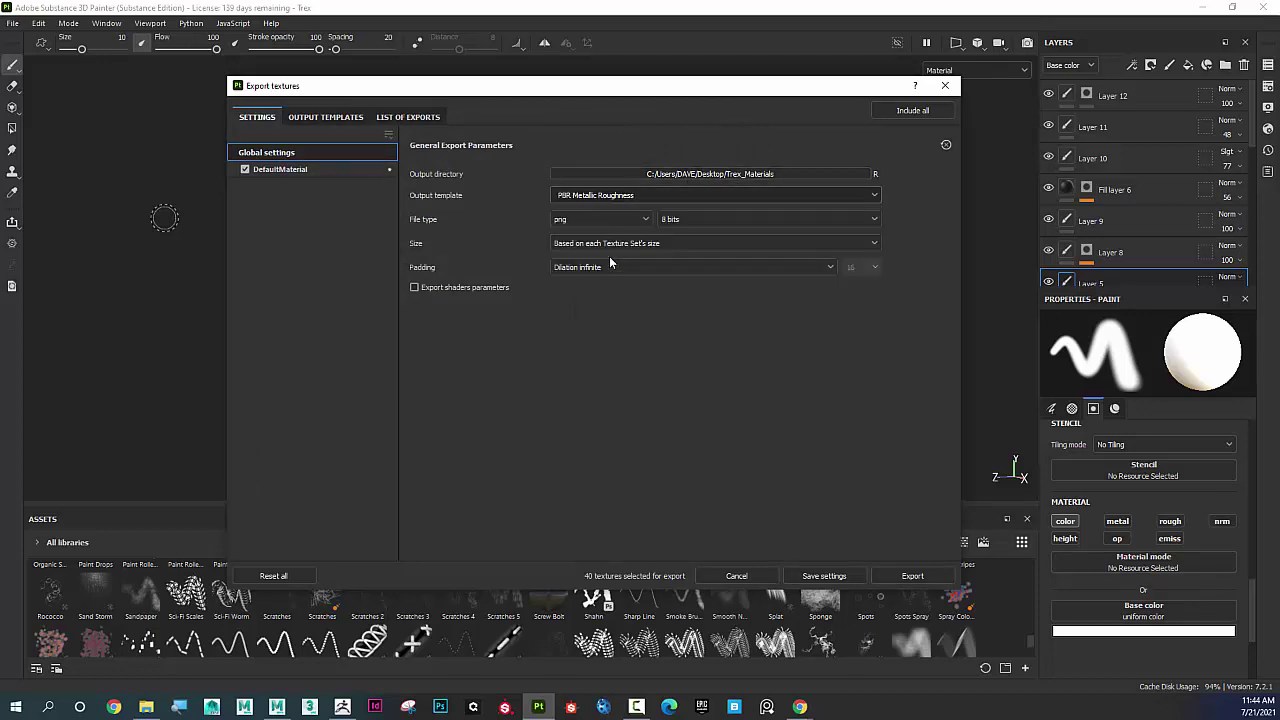
{"action": "left_click", "coordinate": [603, 197]}
{"action": "scroll", "coordinate": [618, 280], "scroll_direction": "up", "scroll_amount": 5}
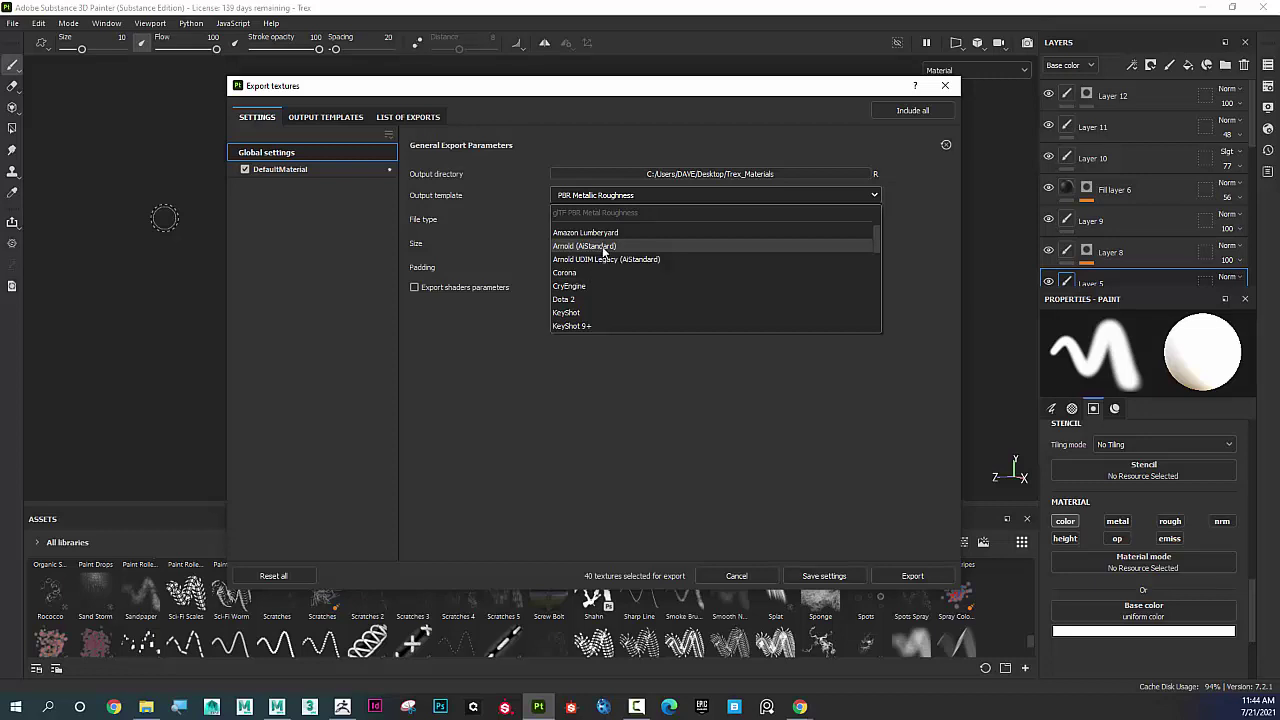
{"action": "left_click", "coordinate": [603, 247]}
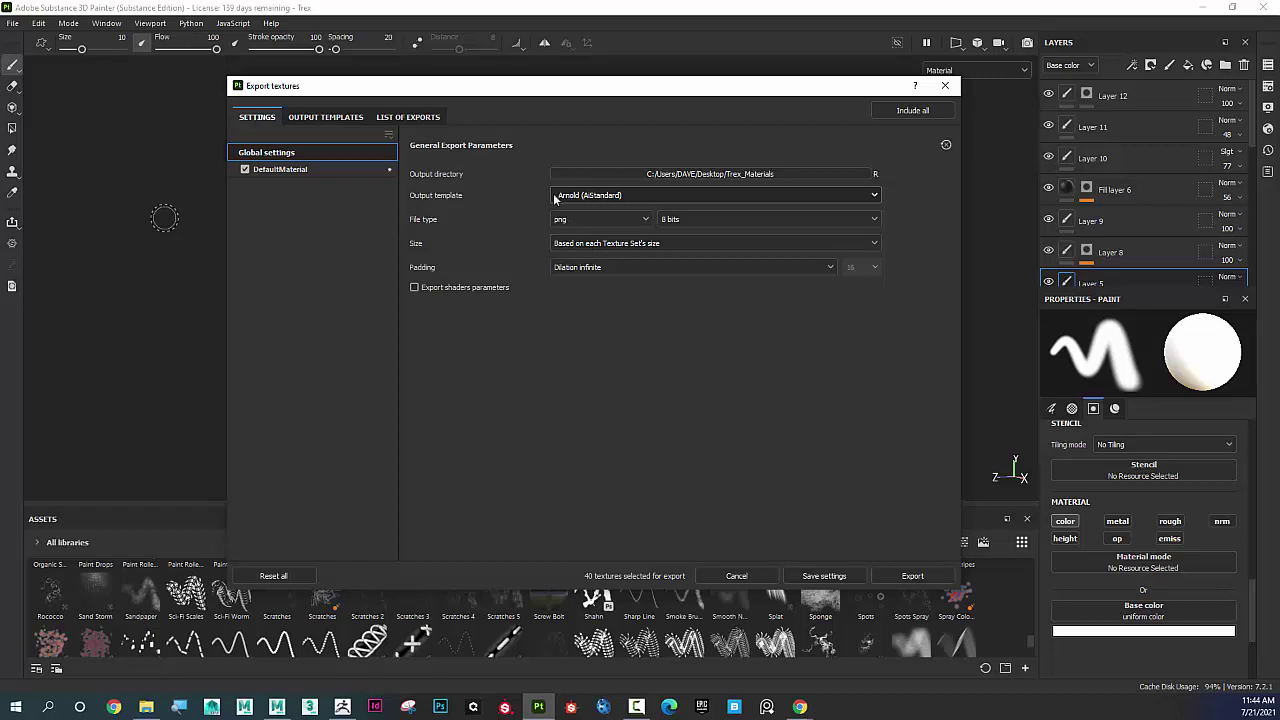
Review DefaultMaterial's output maps and UV tiles, then bring up the output template presets
{"action": "left_click", "coordinate": [301, 175]}
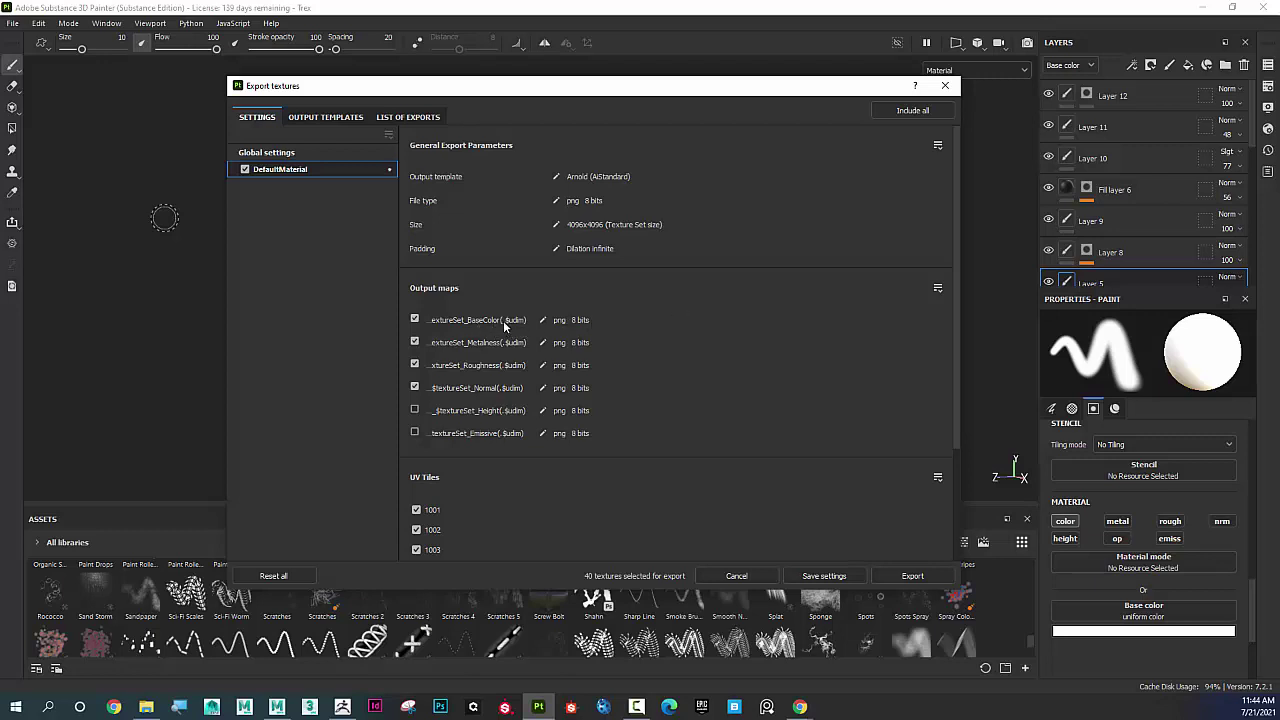
{"action": "scroll", "coordinate": [523, 331], "scroll_direction": "down", "scroll_amount": 3}
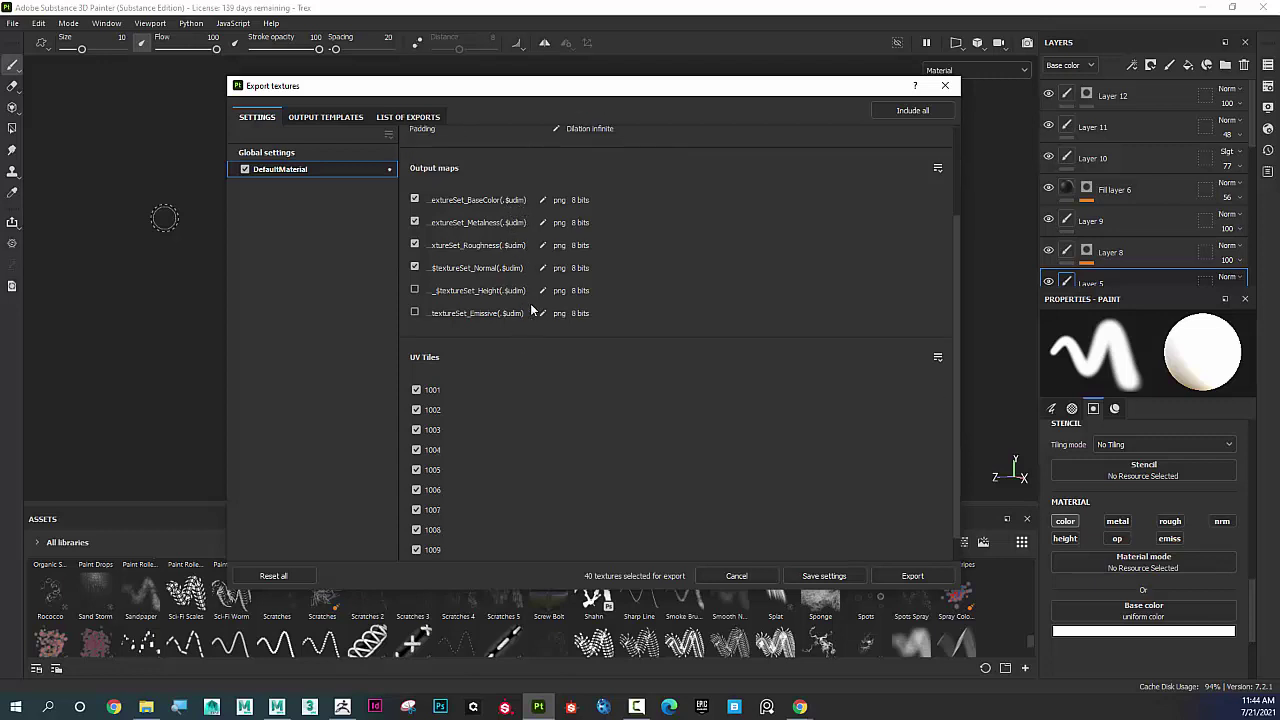
{"action": "scroll", "coordinate": [530, 300], "scroll_direction": "up", "scroll_amount": 2}
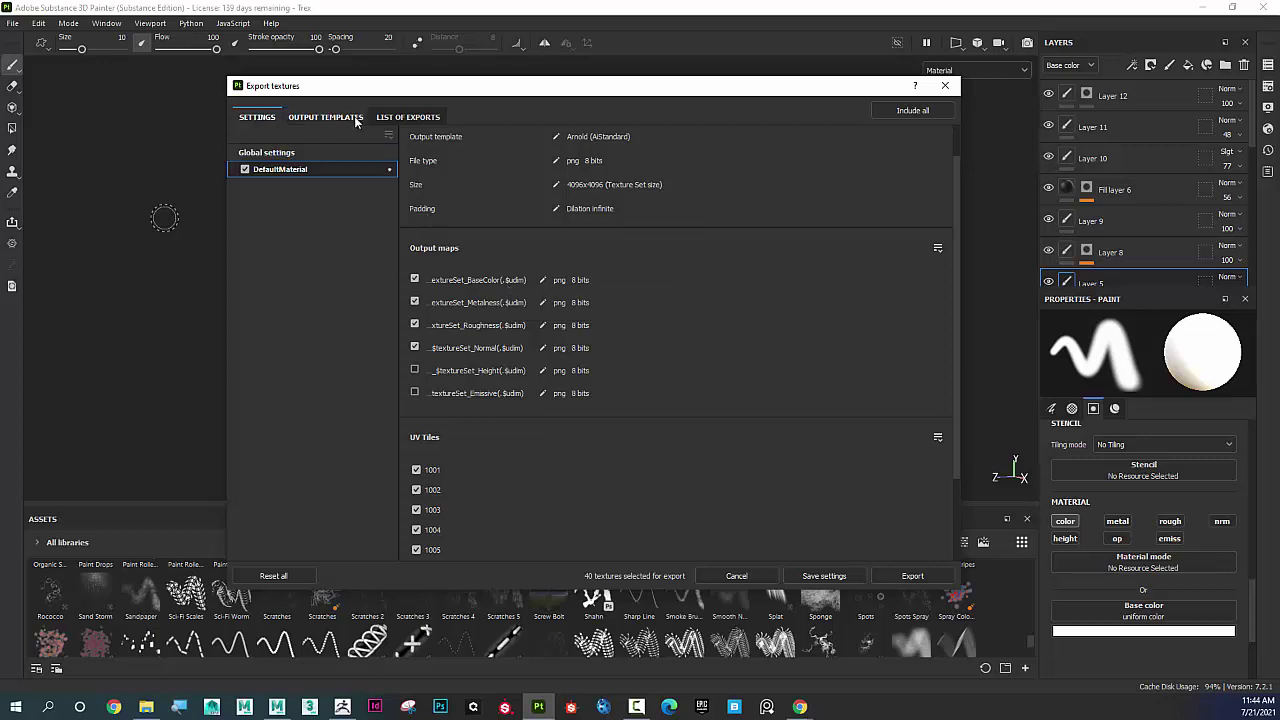
{"action": "left_click", "coordinate": [348, 156]}
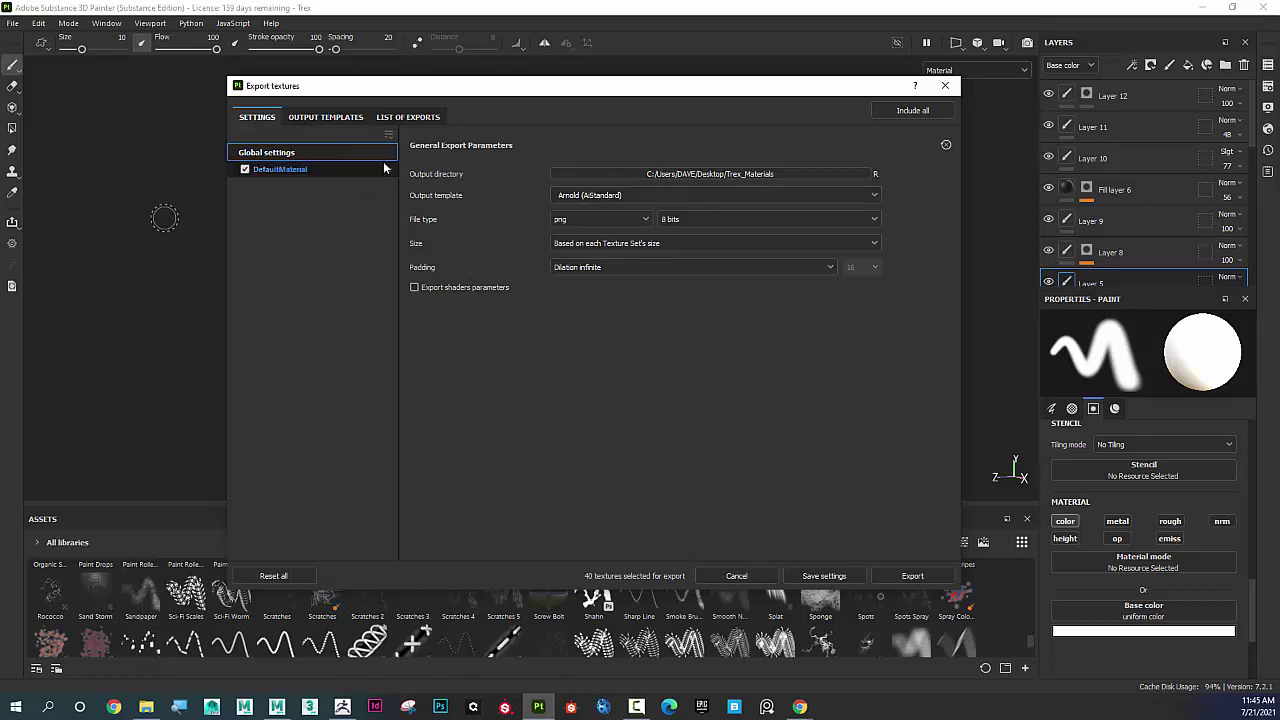
{"action": "left_click", "coordinate": [342, 116]}
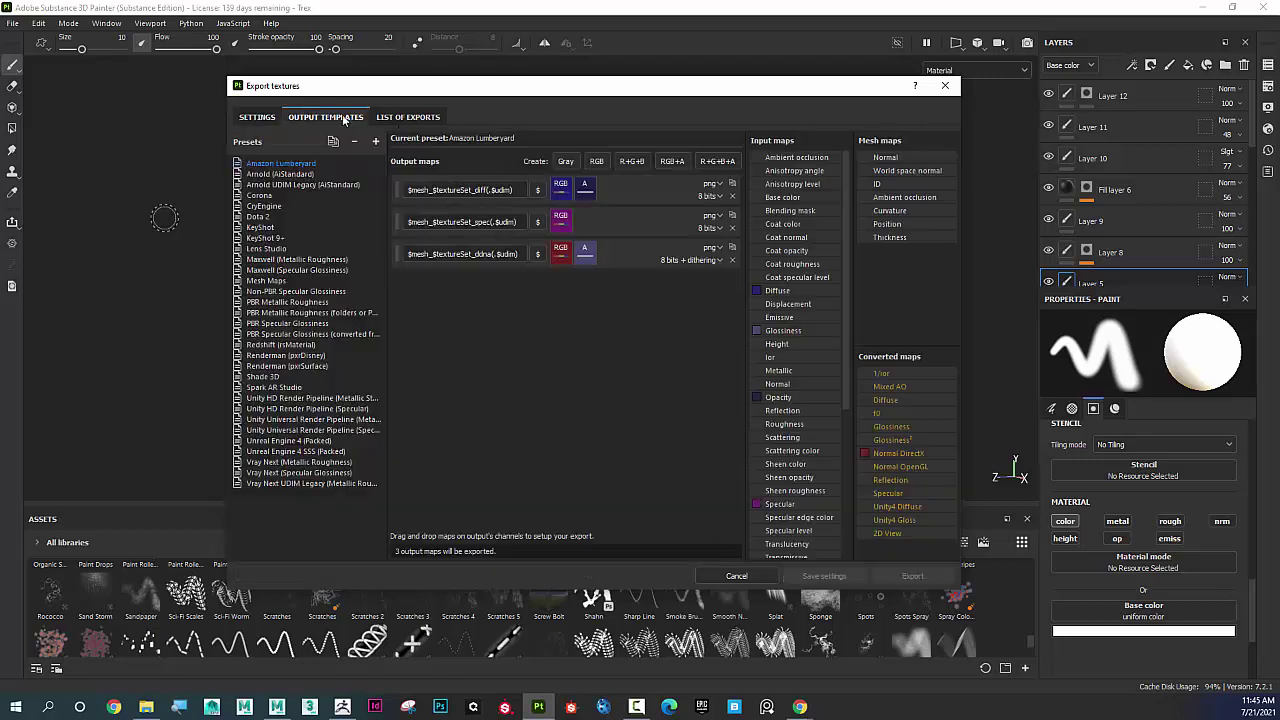
In the Arnold (AiStandard) template, rename the BaseColor output to Trex_BaseColor(.$udim)
{"action": "left_click", "coordinate": [277, 175]}
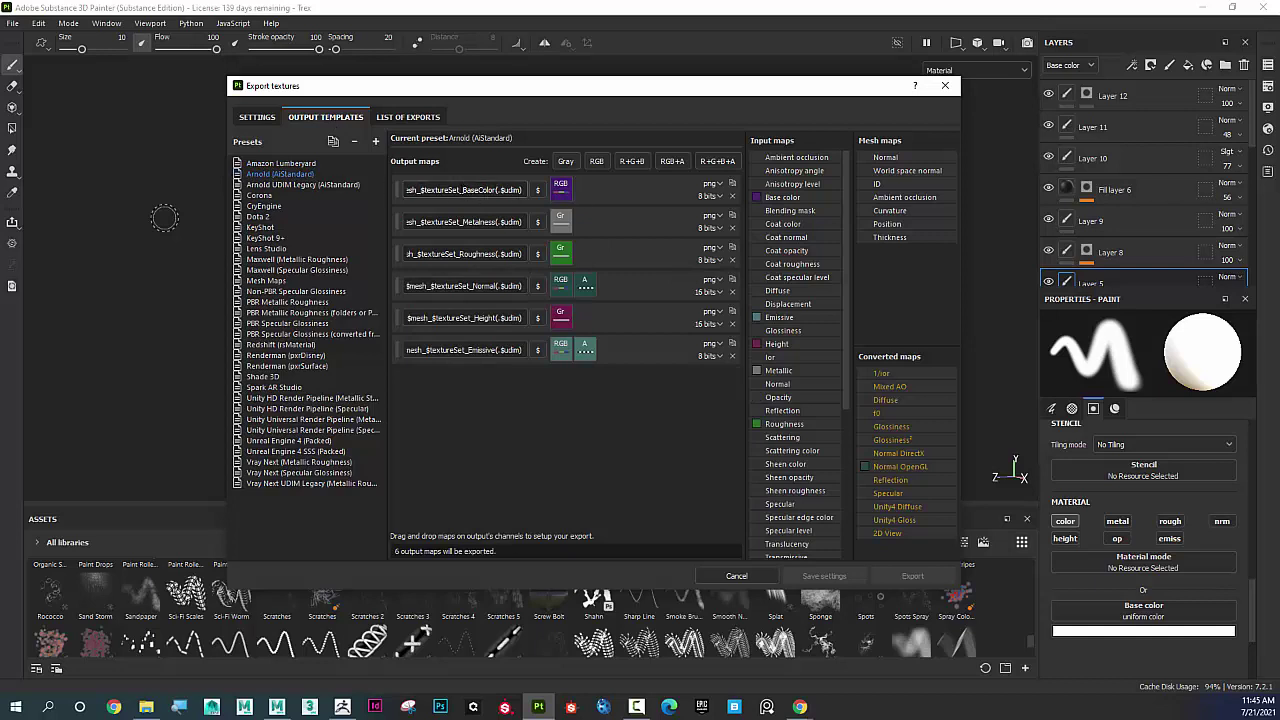
{"action": "left_click", "coordinate": [426, 190]}
{"action": "left_click", "coordinate": [426, 190]}
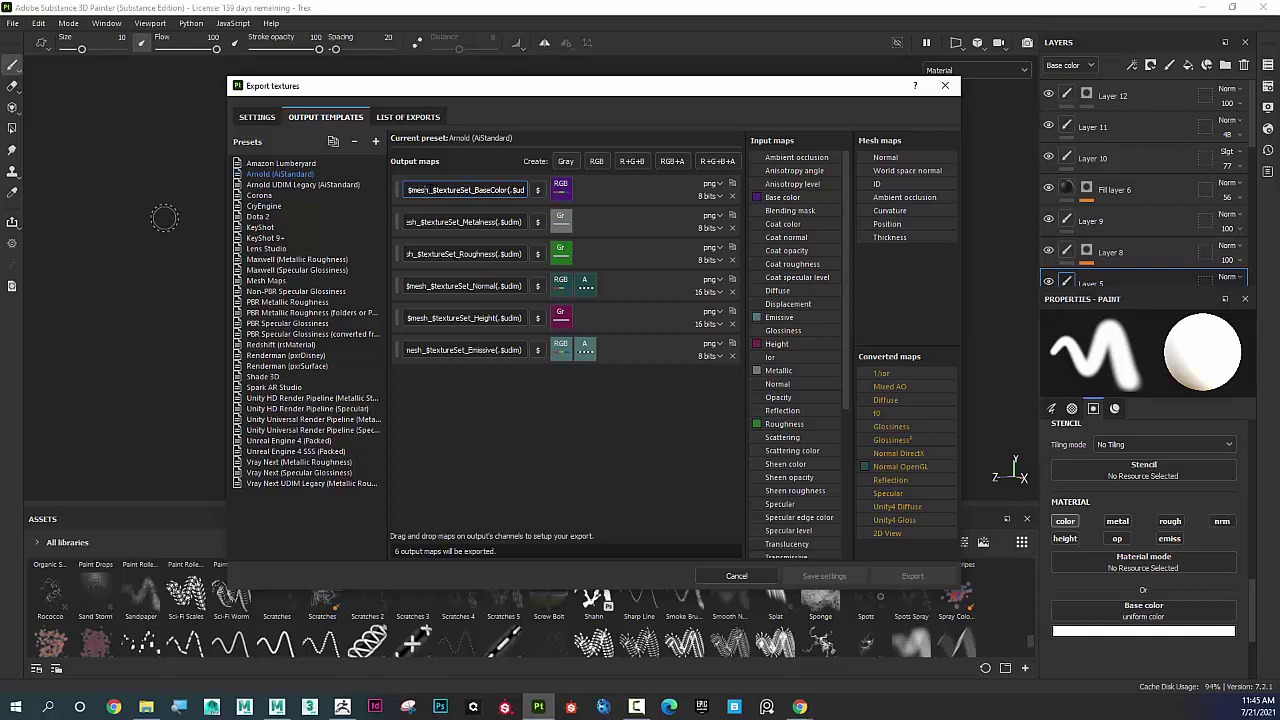
{"action": "key", "text": "shift+Right"}
{"action": "key", "text": "shift+Right"}
{"action": "key", "text": "shift+Right"}
{"action": "key", "text": "shift+Right"}
{"action": "key", "text": "shift+Right"}
{"action": "key", "text": "shift+Right"}
{"action": "key", "text": "shift+Right"}
{"action": "key", "text": "shift+Right"}
{"action": "key", "text": "shift+Right"}
{"action": "key", "text": "shift+Right"}
{"action": "key", "text": "shift+Right"}
{"action": "key", "text": "Right"}
{"action": "key", "text": "shift+Left"}
{"action": "key", "text": "shift+Left"}
{"action": "key", "text": "shift+Left"}
{"action": "key", "text": "shift+Left"}
{"action": "key", "text": "shift+Left"}
{"action": "key", "text": "shift+Left"}
{"action": "key", "text": "shift+Left"}
{"action": "key", "text": "shift+Left"}
{"action": "key", "text": "shift+Left"}
{"action": "key", "text": "shift+Left"}
{"action": "key", "text": "shift+Left"}
{"action": "key", "text": "shift+Left"}
{"action": "key", "text": "shift+Left"}
{"action": "key", "text": "shift+Left"}
{"action": "key", "text": "shift+Left"}
{"action": "key", "text": "shift+Left"}
{"action": "key", "text": "shift+Left"}
{"action": "type", "text": "Trex"}
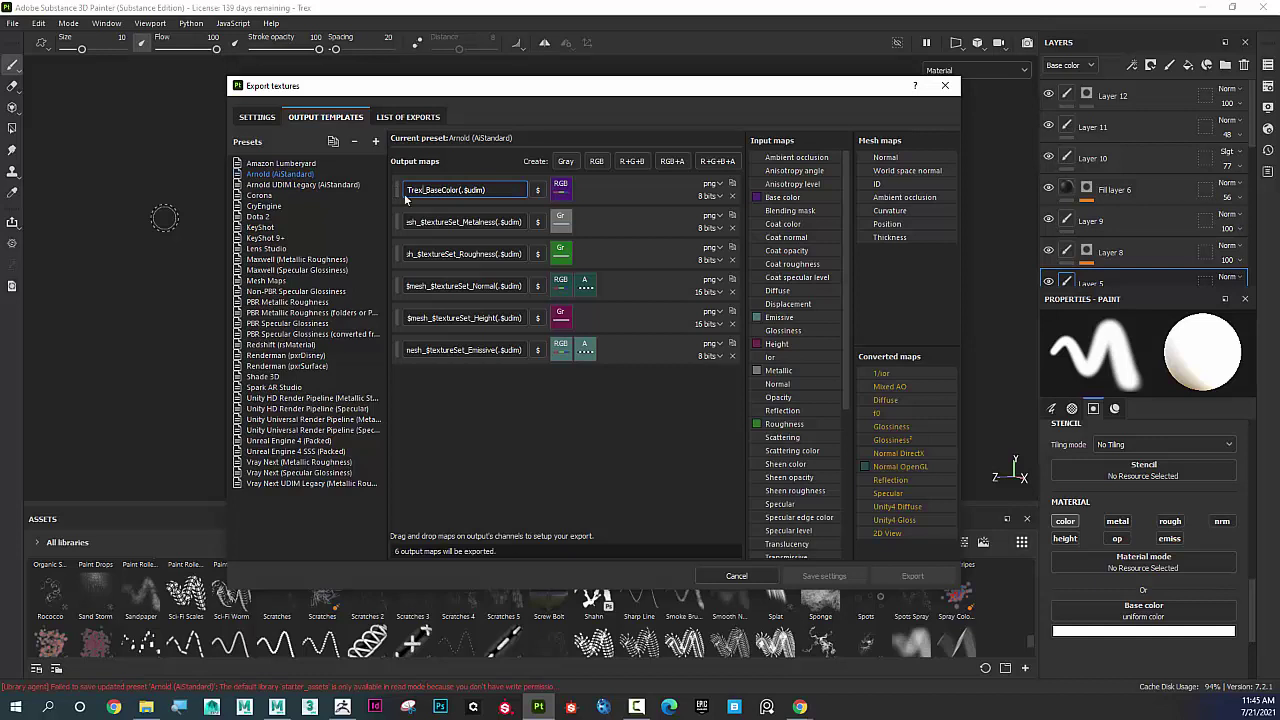
{"action": "key", "text": "shift+Left"}
{"action": "key", "text": "shift+Left"}
{"action": "key", "text": "shift+Left"}
{"action": "key", "text": "shift+Left"}
{"action": "key", "text": "ctrl+c"}
Give the Metalness, Roughness and Normal output names the Trex prefix
{"action": "key", "text": "Tab"}
{"action": "key", "text": "Tab"}
{"action": "key", "text": "ctrl+v"}
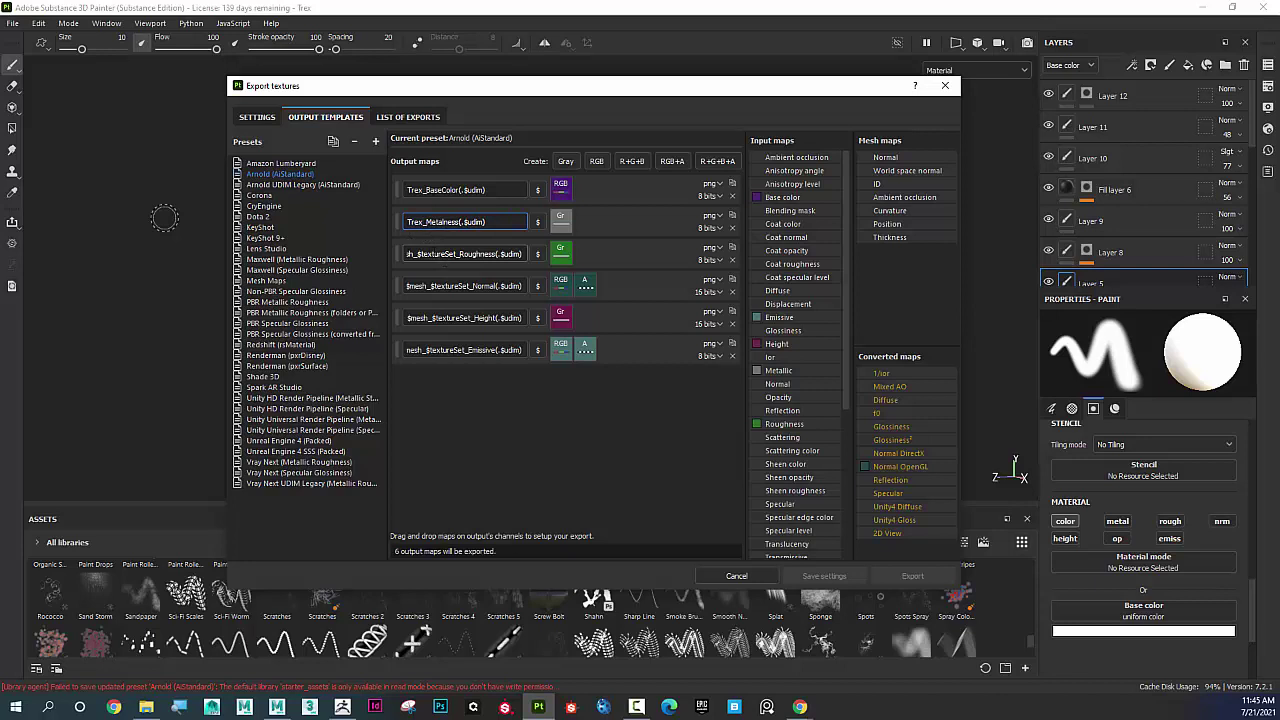
{"action": "left_click_drag", "start_coordinate": [469, 254], "coordinate": [405, 254]}
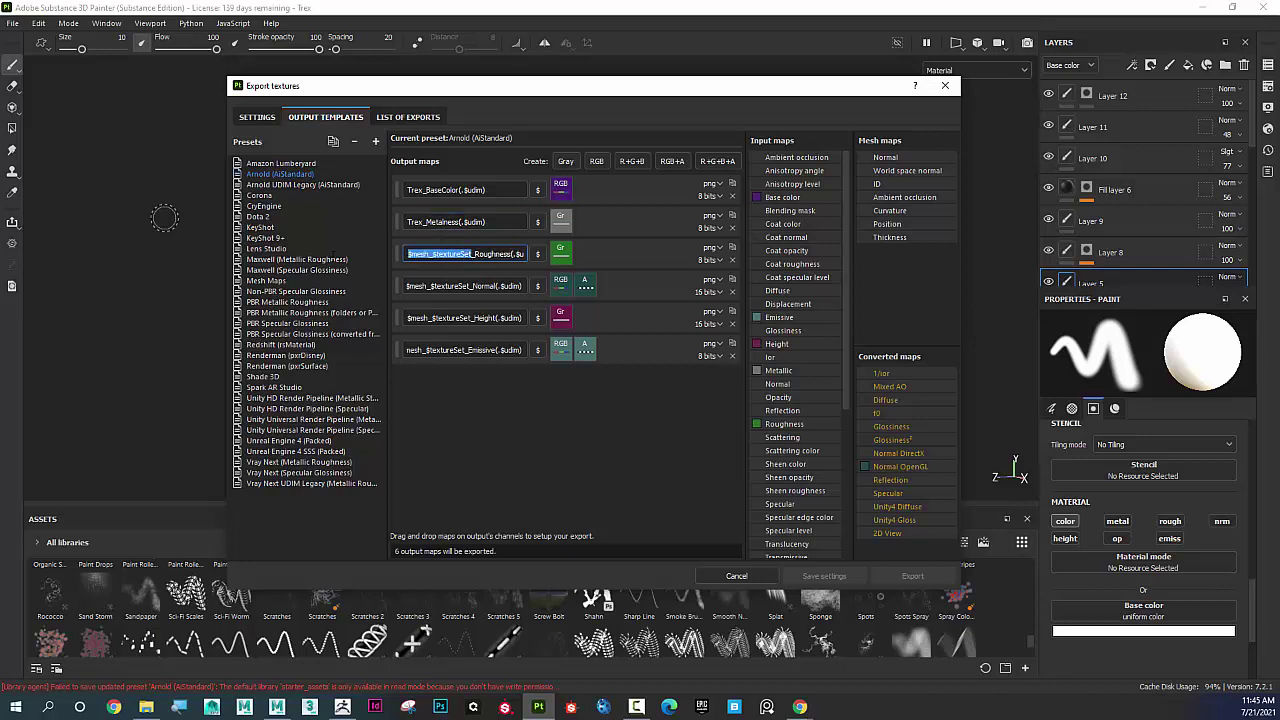
{"action": "key", "text": "ctrl+v"}
{"action": "left_click", "coordinate": [463, 286]}
{"action": "left_click_drag", "start_coordinate": [470, 286], "coordinate": [360, 287]}
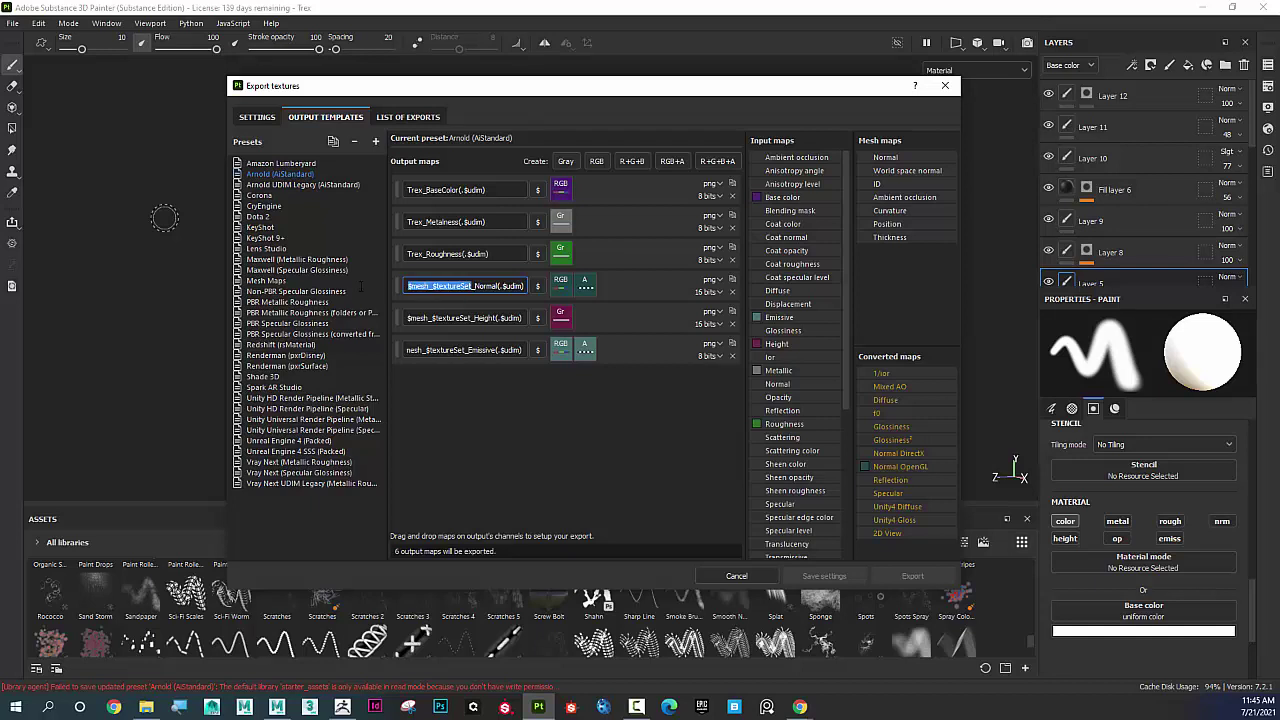
{"action": "key", "text": "ctrl+v"}
Give the Height and Emissive output names the Trex prefix
{"action": "left_click", "coordinate": [463, 318]}
{"action": "left_click_drag", "start_coordinate": [470, 318], "coordinate": [398, 319]}
{"action": "key", "text": "ctrl+v"}
{"action": "left_click", "coordinate": [463, 350]}
{"action": "left_click_drag", "start_coordinate": [470, 350], "coordinate": [398, 351]}
{"action": "key", "text": "ctrl+v"}
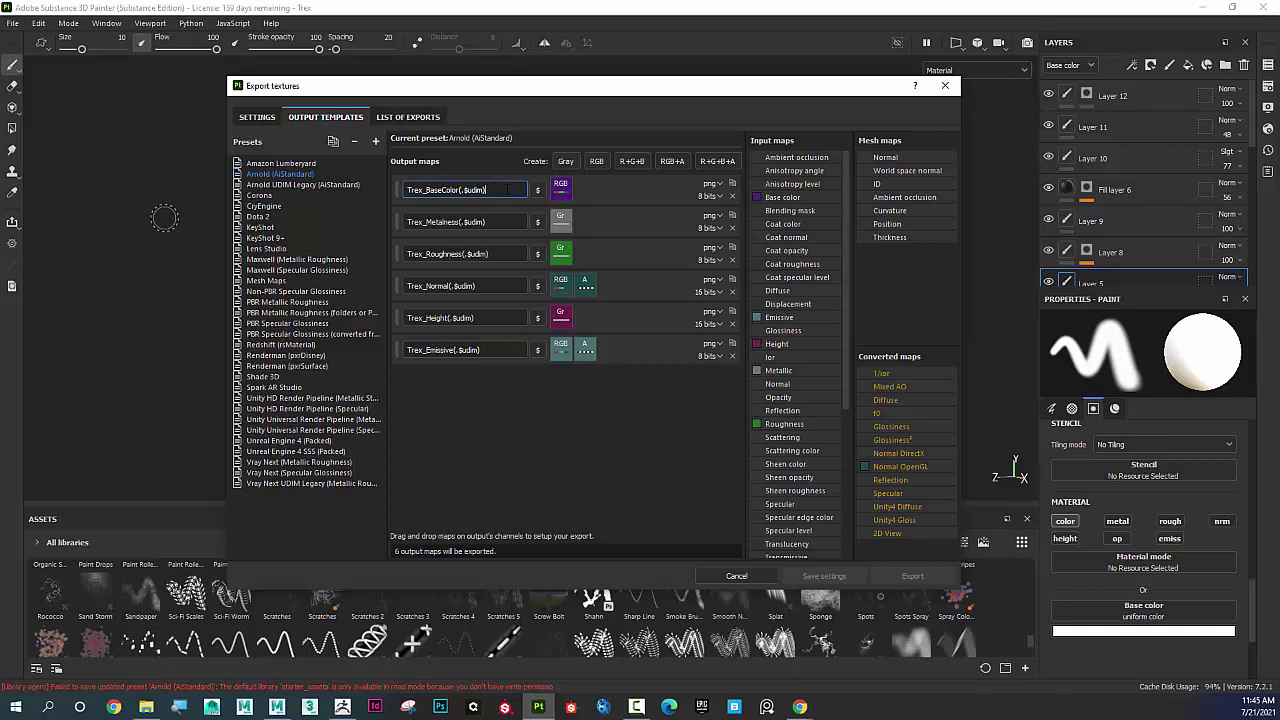
Exclude the Emissive and Metalness maps from DefaultMaterial's export
{"action": "left_click", "coordinate": [262, 118]}
{"action": "left_click", "coordinate": [300, 169]}
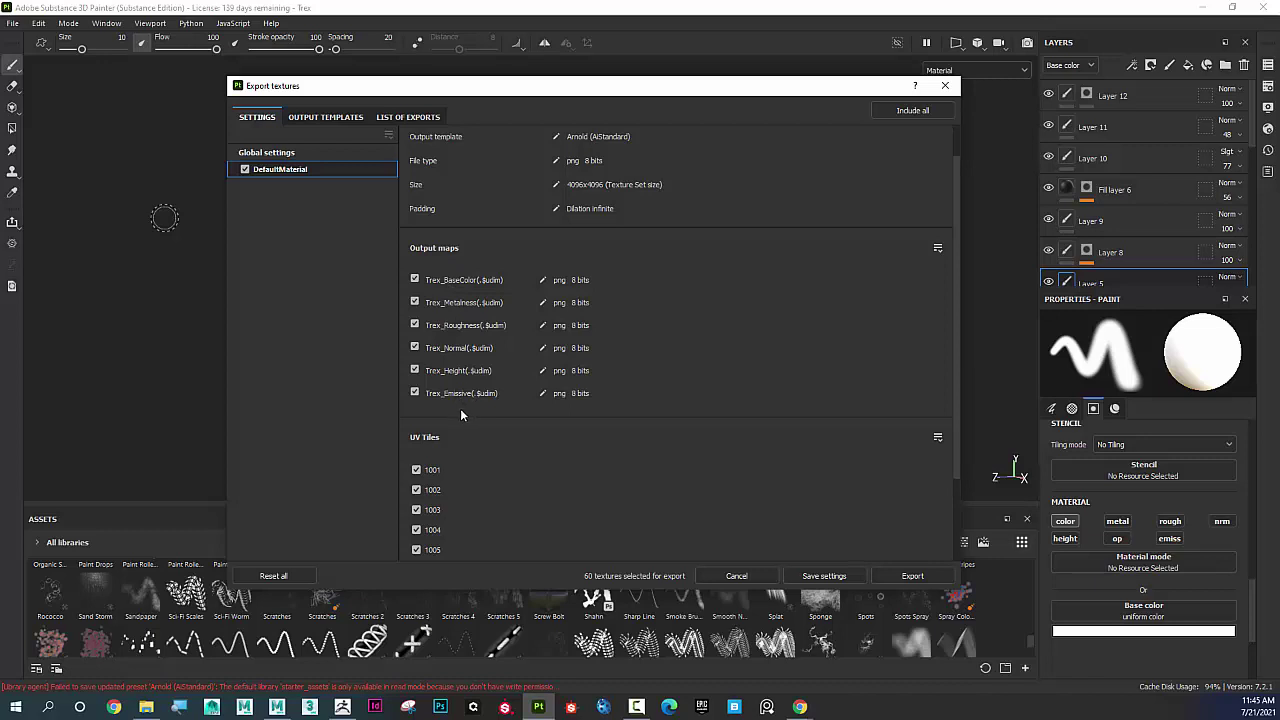
{"action": "scroll", "coordinate": [461, 408], "scroll_direction": "down", "scroll_amount": 2}
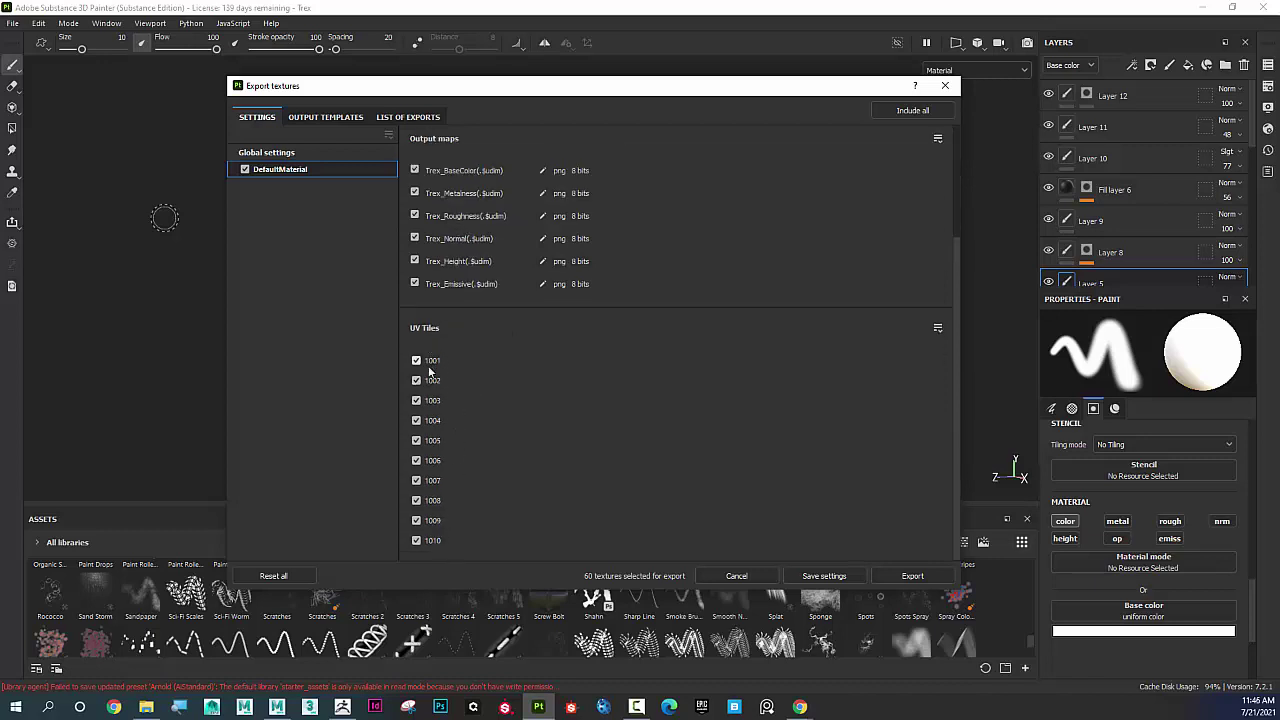
{"action": "scroll", "coordinate": [468, 483], "scroll_direction": "up", "scroll_amount": 2}
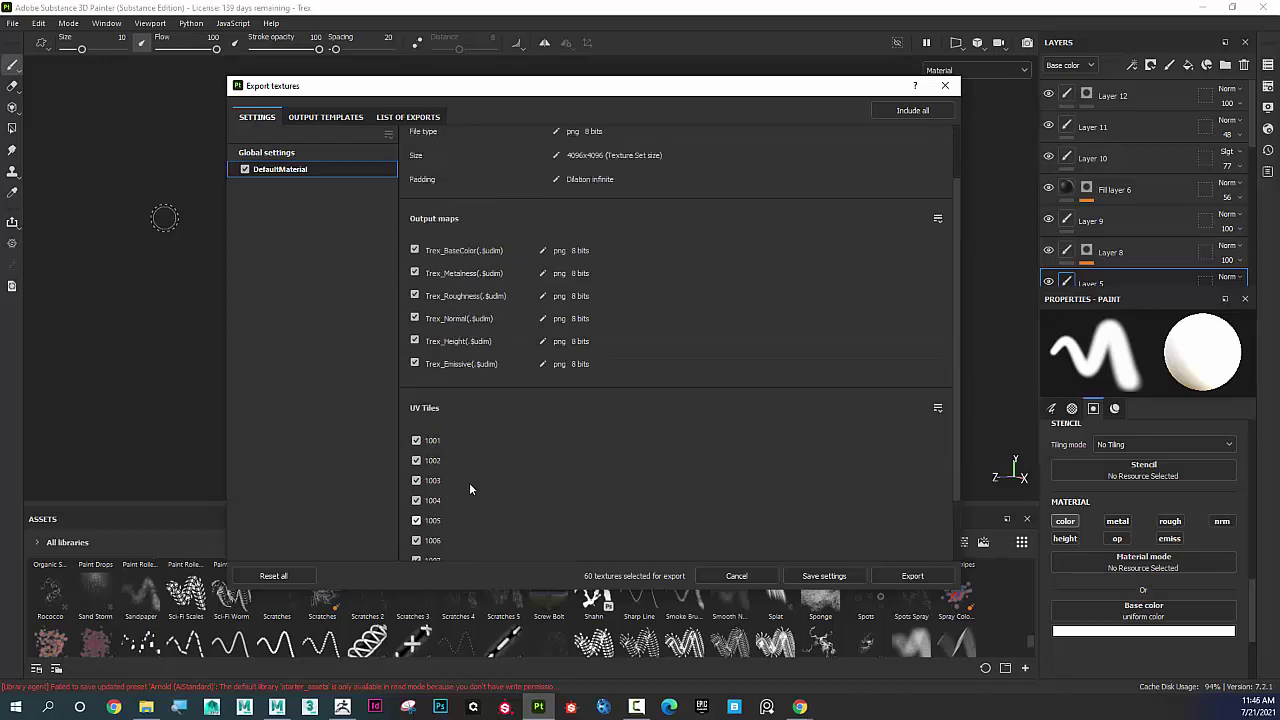
{"action": "left_click", "coordinate": [415, 364]}
{"action": "left_click", "coordinate": [415, 273]}
Verify the Trex_Materials output folder and file format, then export the textures
{"action": "left_click", "coordinate": [271, 155]}
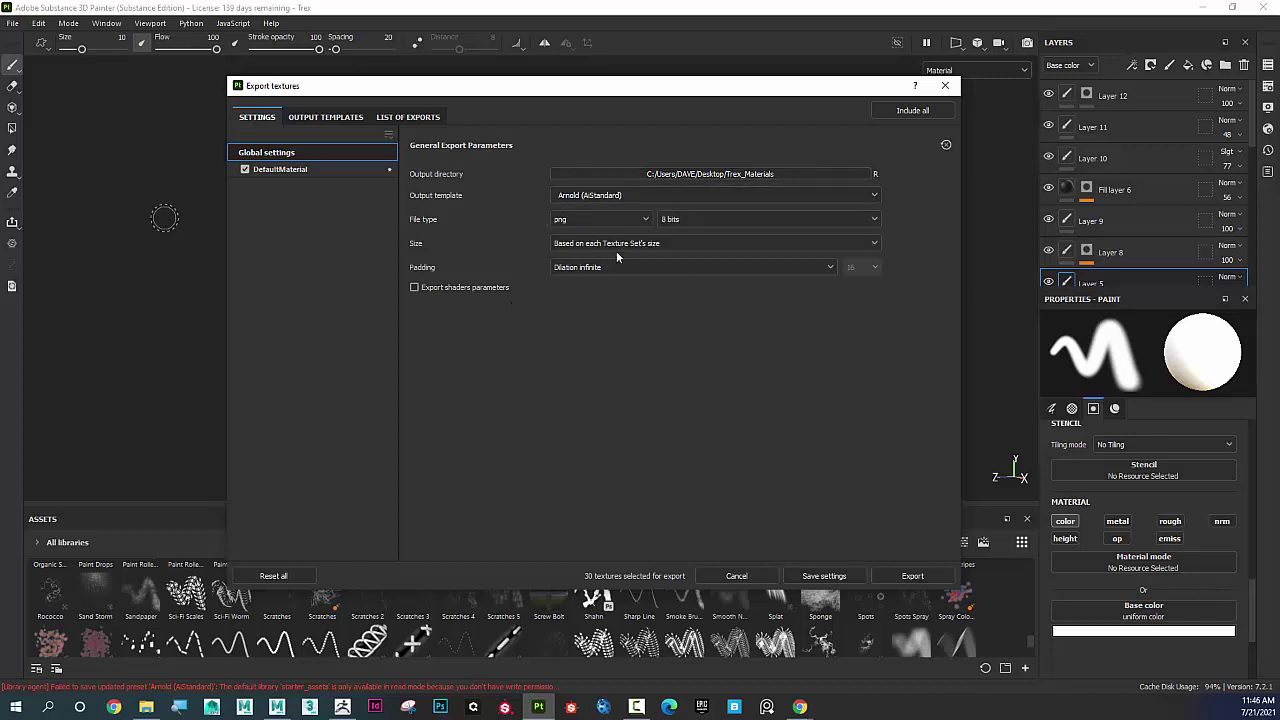
{"action": "left_click", "coordinate": [317, 172]}
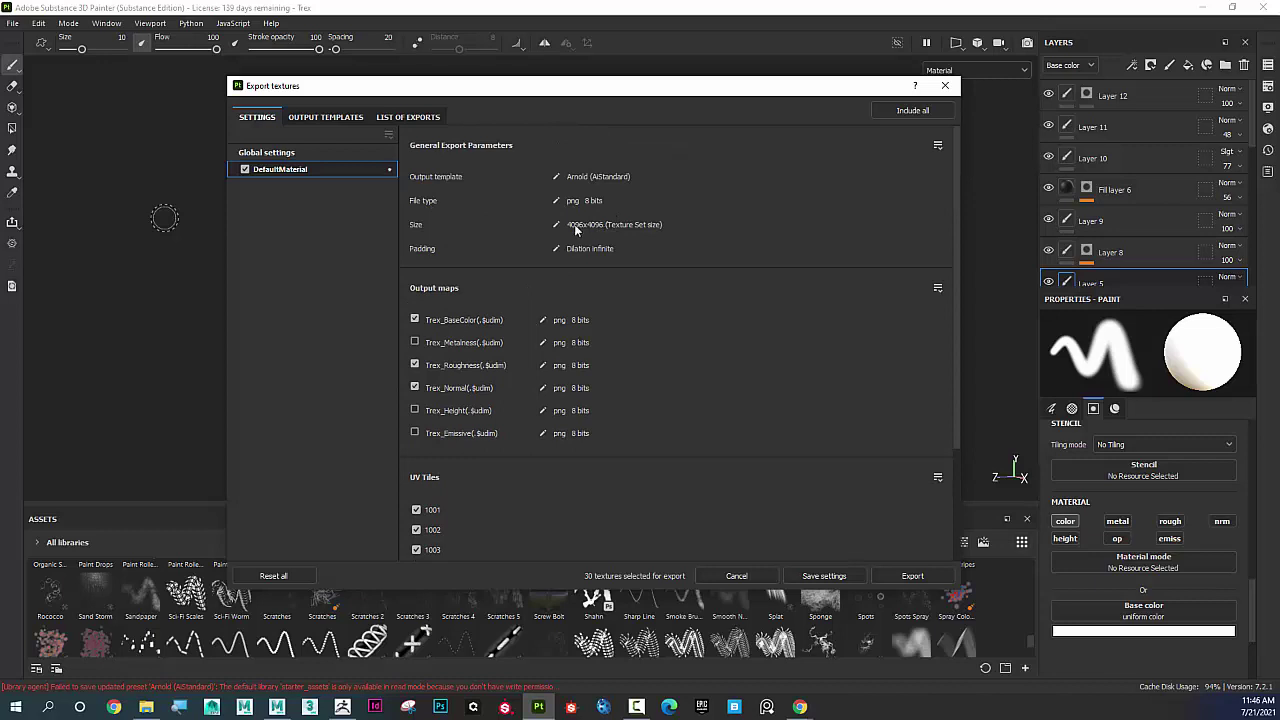
{"action": "left_click", "coordinate": [300, 152]}
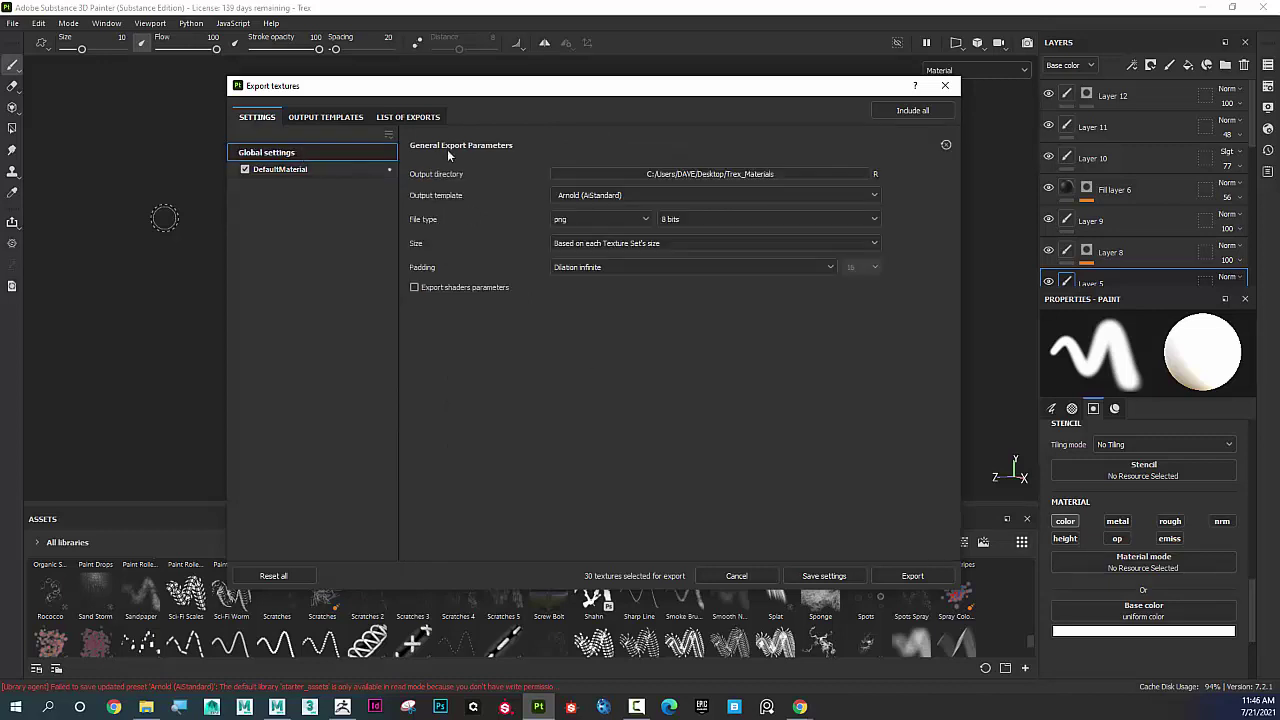
{"action": "left_click", "coordinate": [903, 574]}
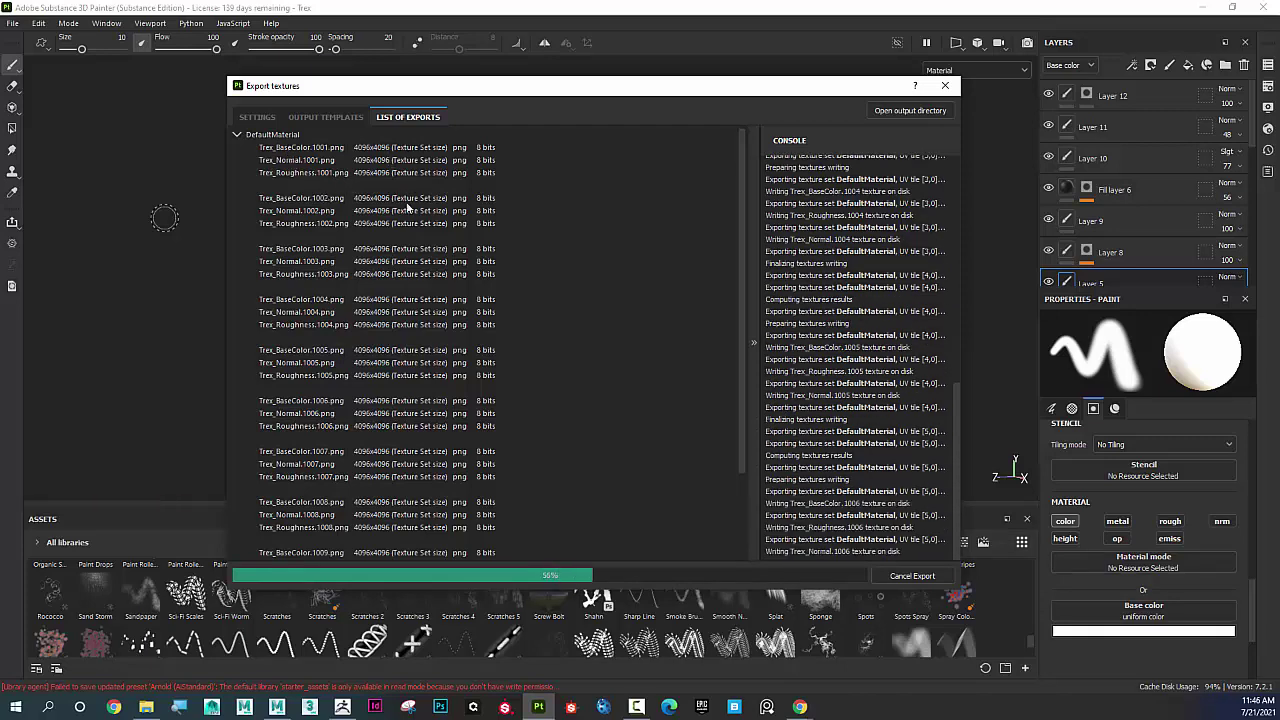
After the export finishes, open File Explorer on the Trex_Materials folder over Painter
{"action": "scroll", "coordinate": [408, 400], "scroll_direction": "down", "scroll_amount": 2}
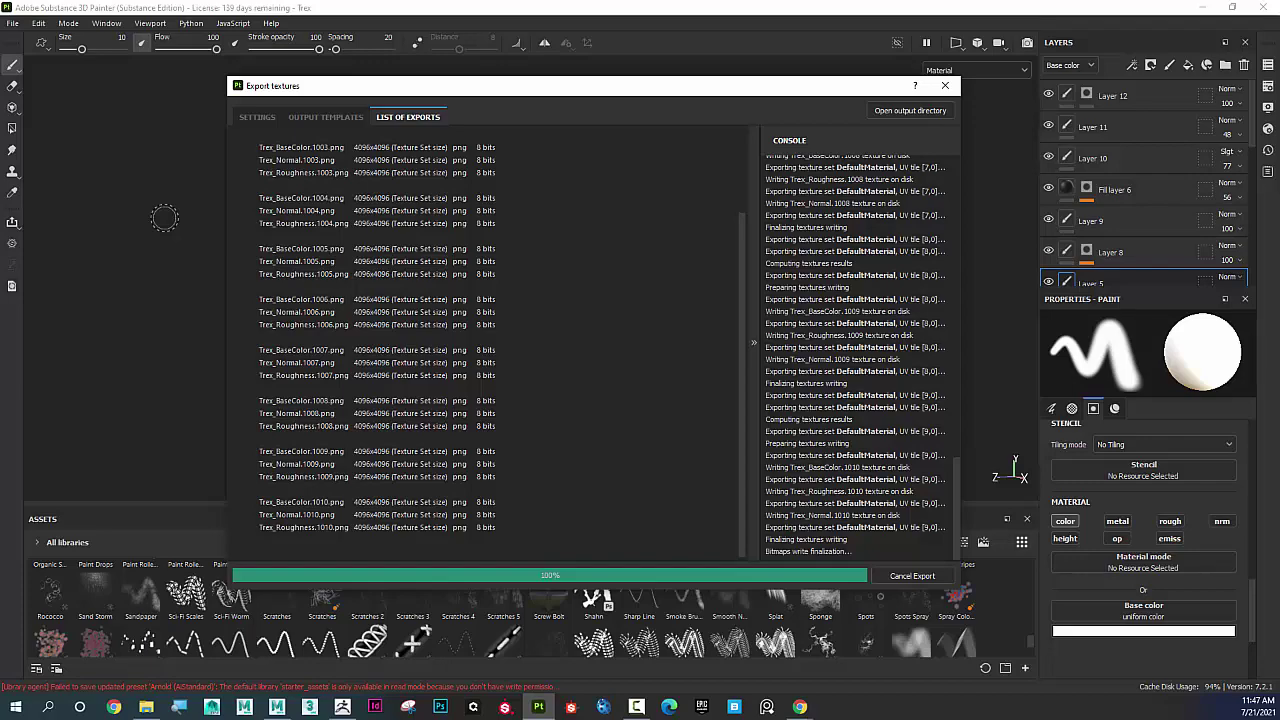
{"action": "key", "text": "super+e"}
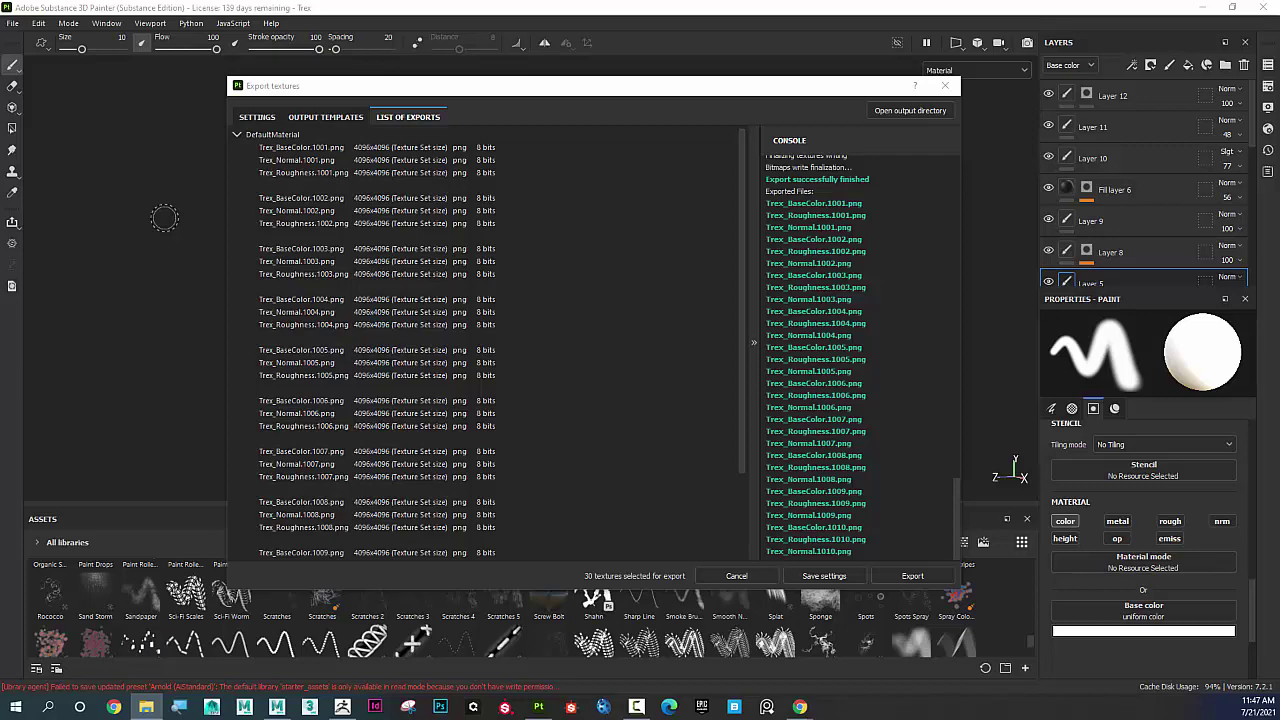
{"action": "left_click_drag", "start_coordinate": [802, 90], "coordinate": [818, 92]}
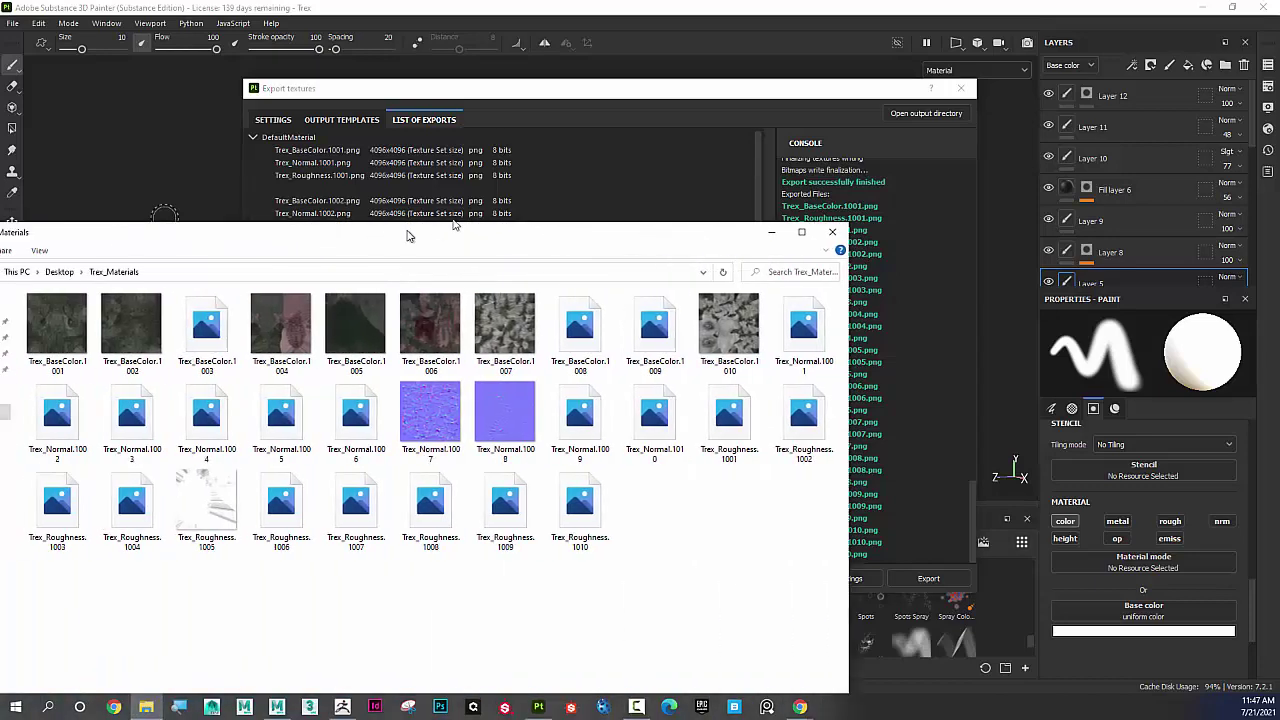
{"action": "left_click_drag", "start_coordinate": [409, 234], "coordinate": [637, 123]}
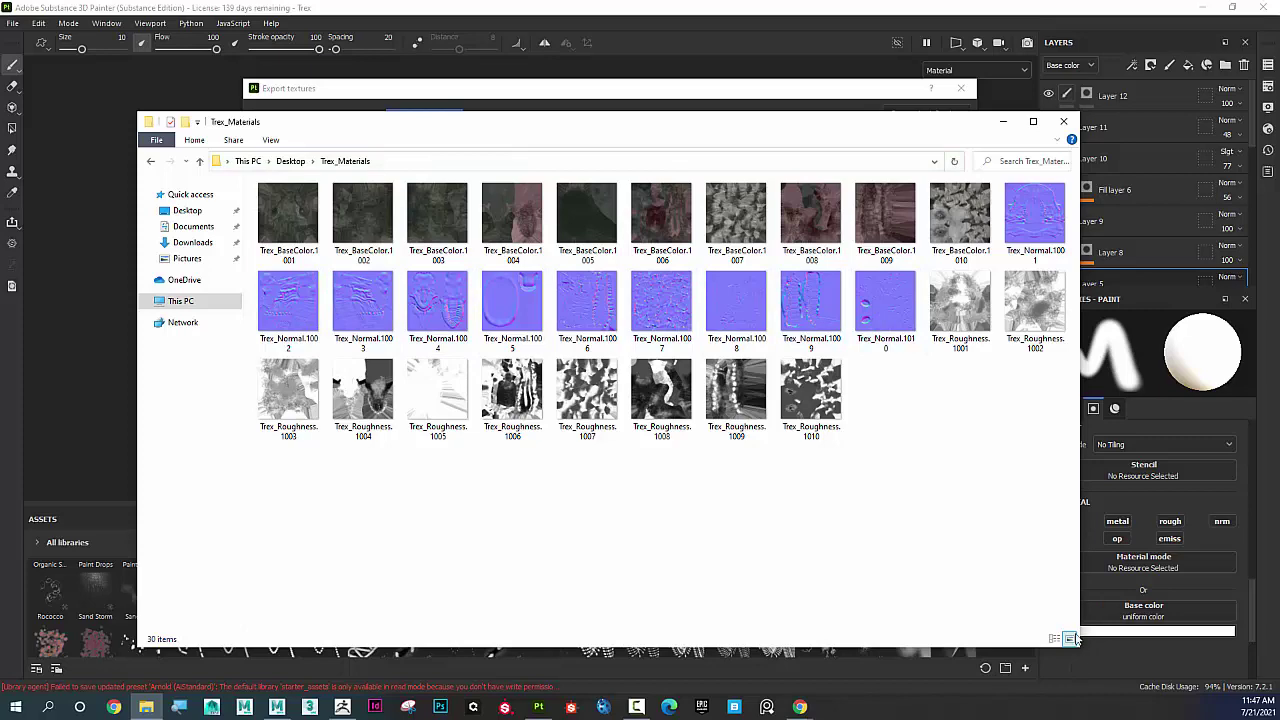
Resize the Trex_Materials window and enlarge its thumbnails, then bring the export dialog forward
{"action": "left_click_drag", "start_coordinate": [1082, 632], "coordinate": [1006, 638]}
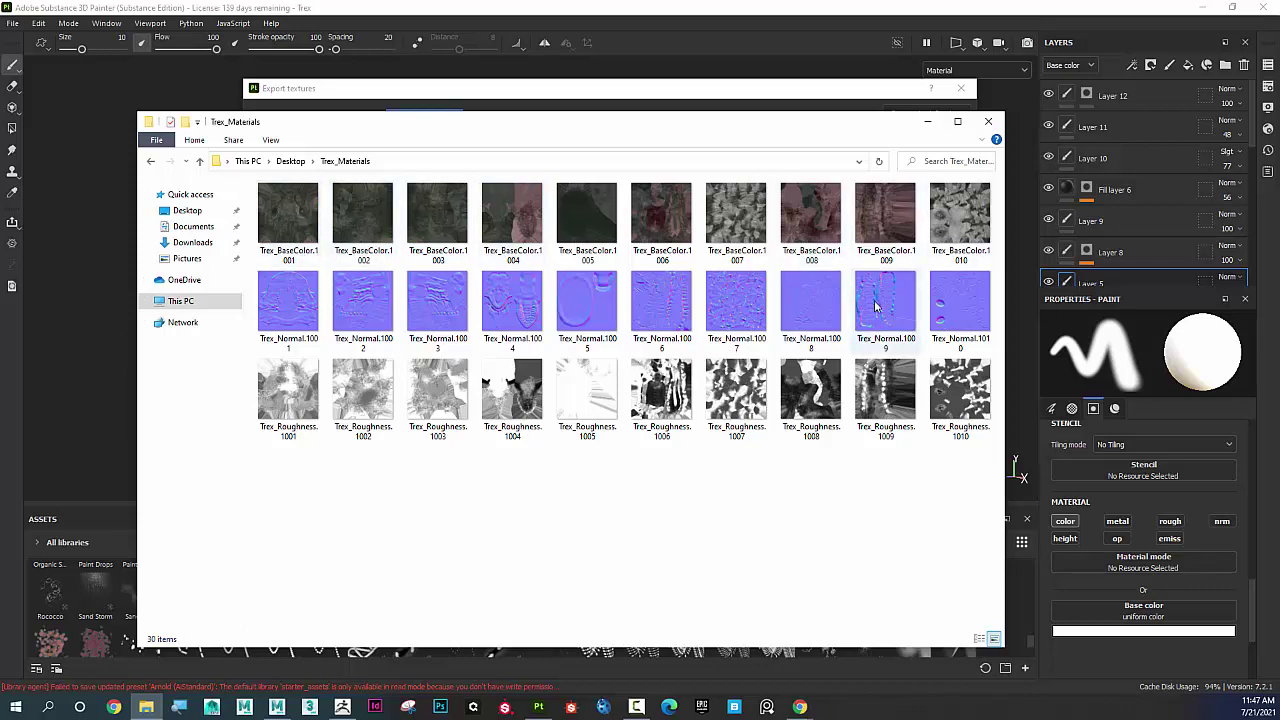
{"action": "left_click_drag", "start_coordinate": [1008, 281], "coordinate": [1039, 281]}
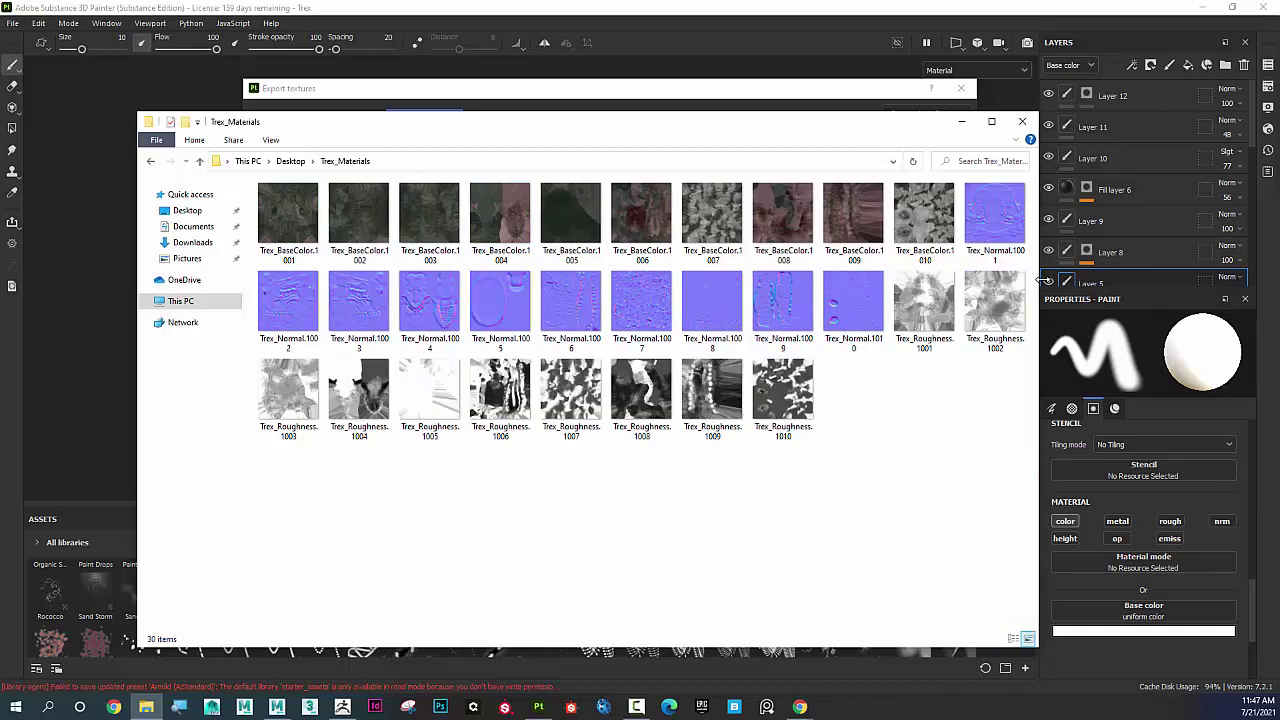
{"action": "scroll", "coordinate": [573, 293], "scroll_direction": "up", "scroll_amount": 2, "text": "ctrl"}
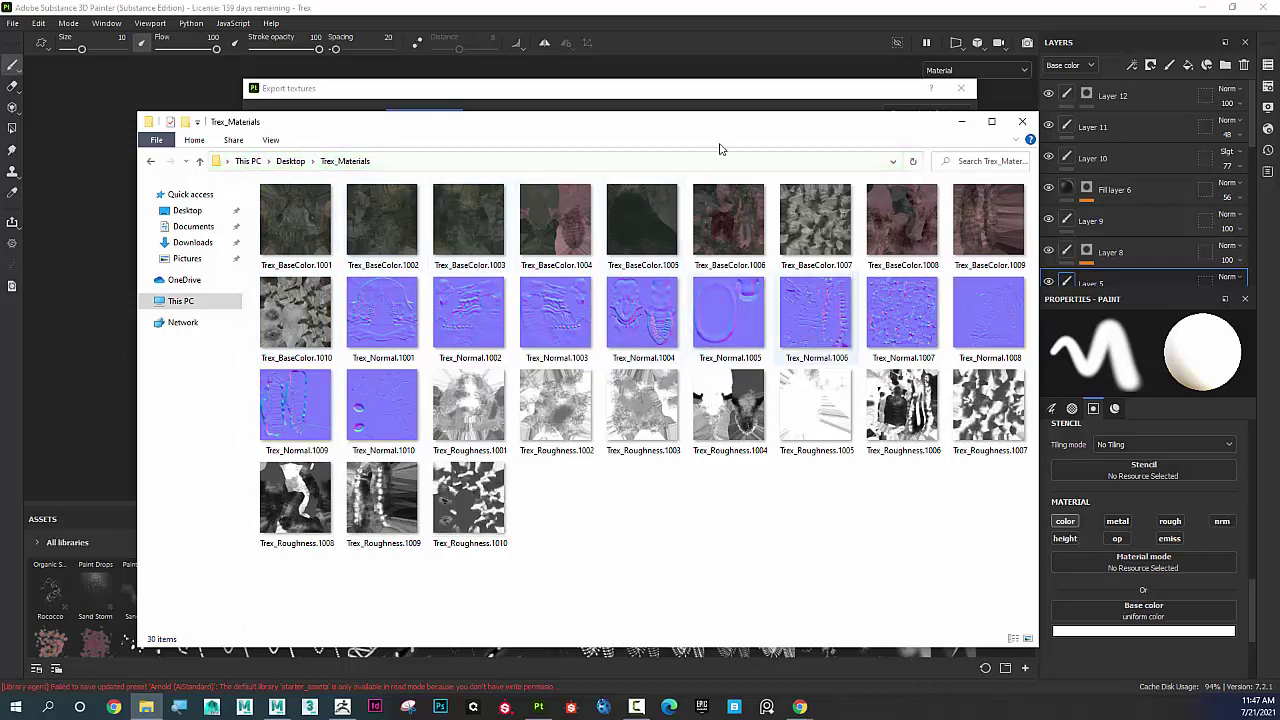
{"action": "left_click", "coordinate": [608, 108]}
Recheck DefaultMaterial's chosen maps and the template map names, then close Export textures
{"action": "left_click", "coordinate": [285, 120]}
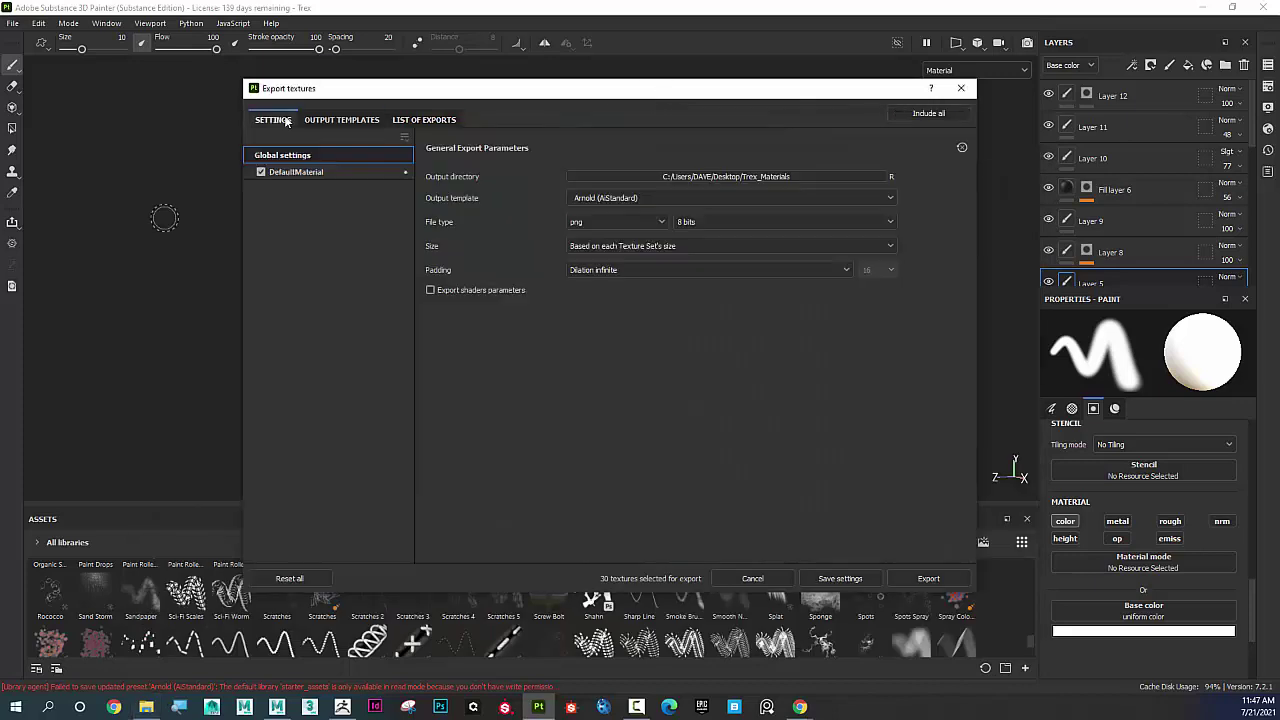
{"action": "left_click", "coordinate": [348, 173]}
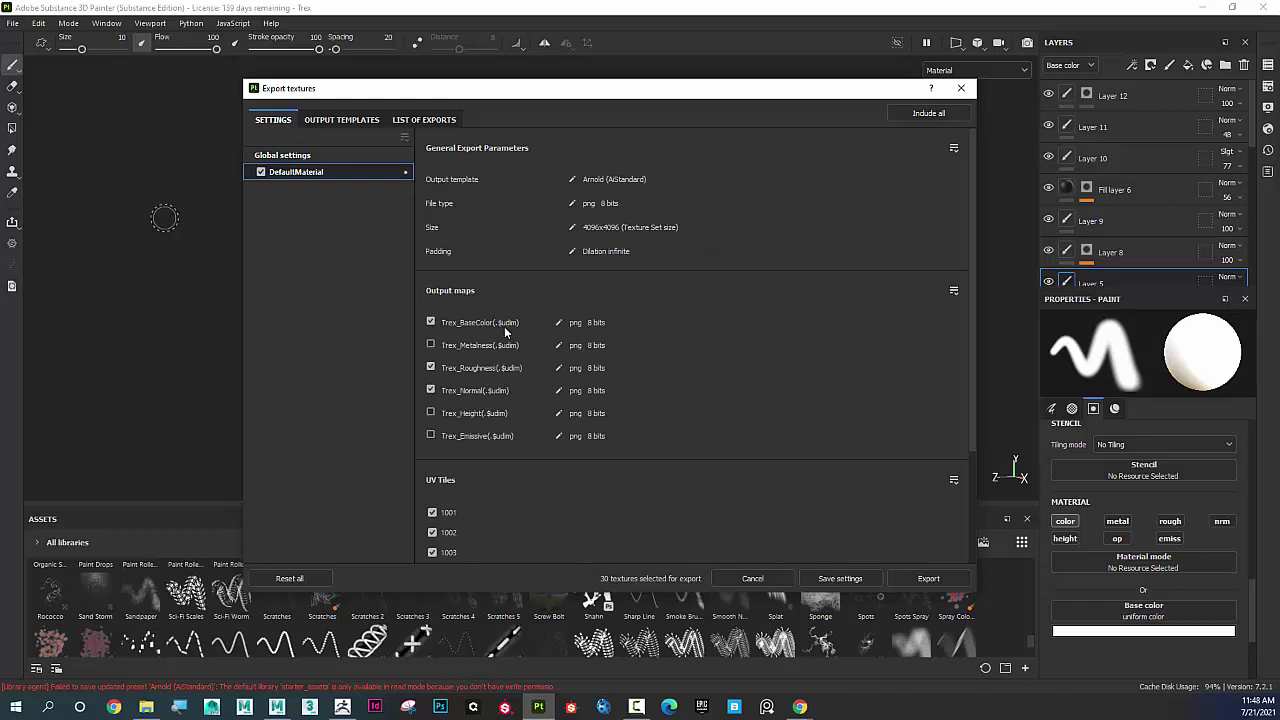
{"action": "scroll", "coordinate": [509, 325], "scroll_direction": "down", "scroll_amount": 1}
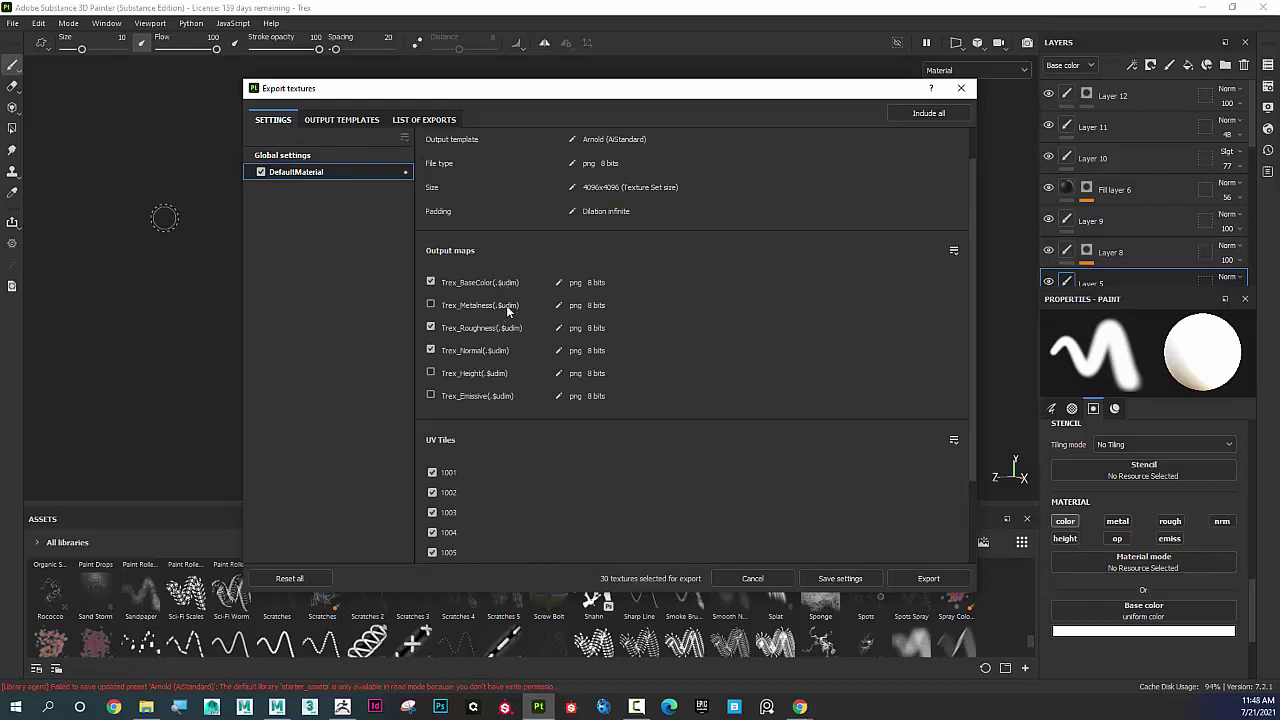
{"action": "scroll", "coordinate": [467, 378], "scroll_direction": "down", "scroll_amount": 3}
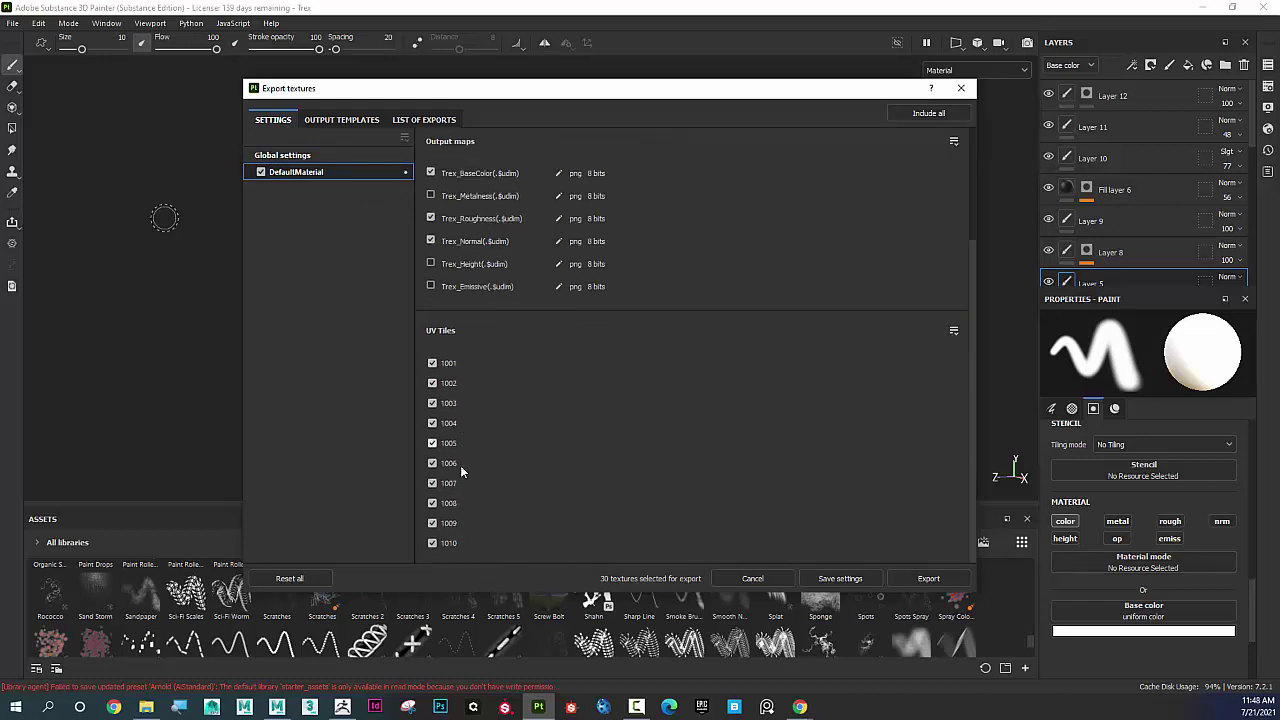
{"action": "left_click", "coordinate": [369, 122]}
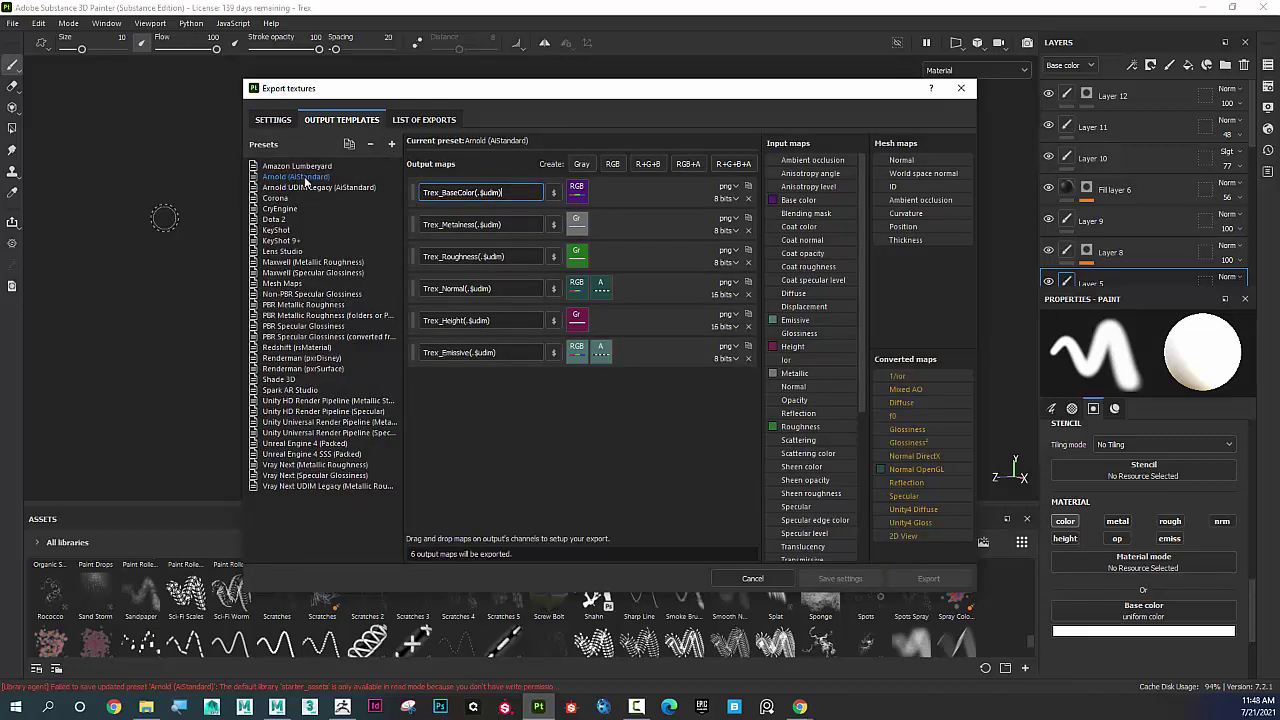
{"action": "left_click", "coordinate": [273, 120]}
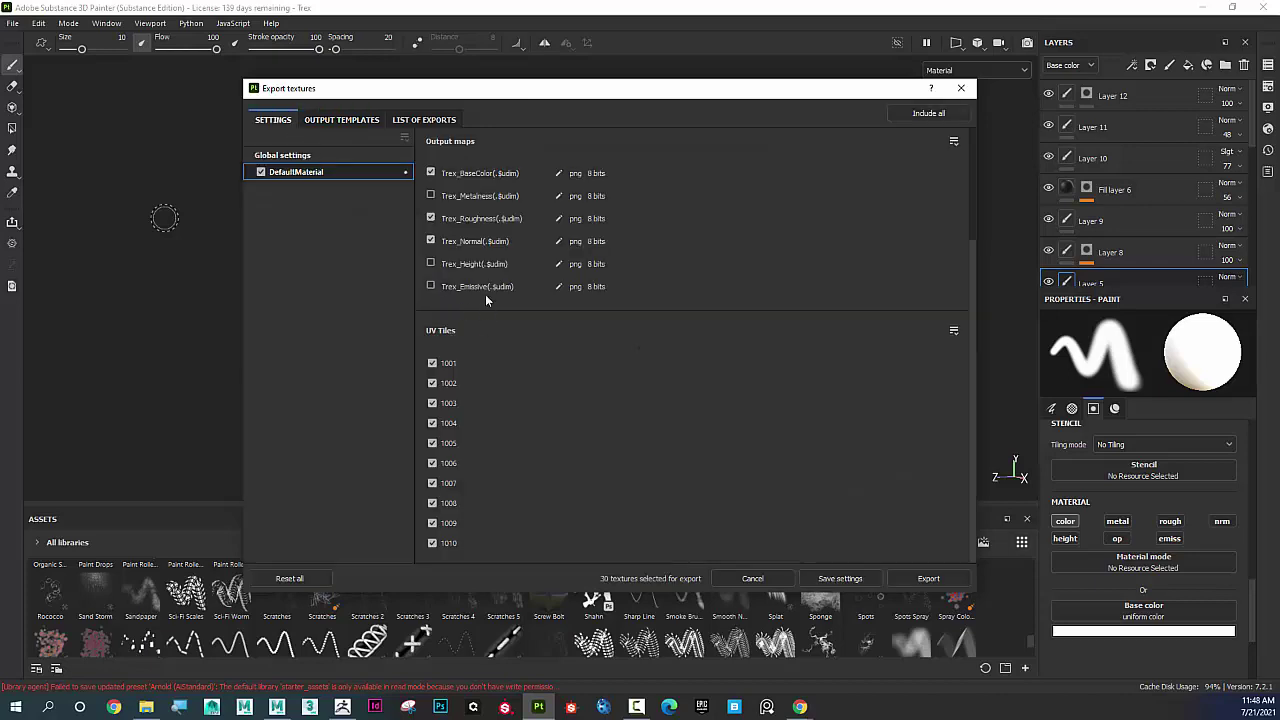
{"action": "left_click", "coordinate": [961, 88]}
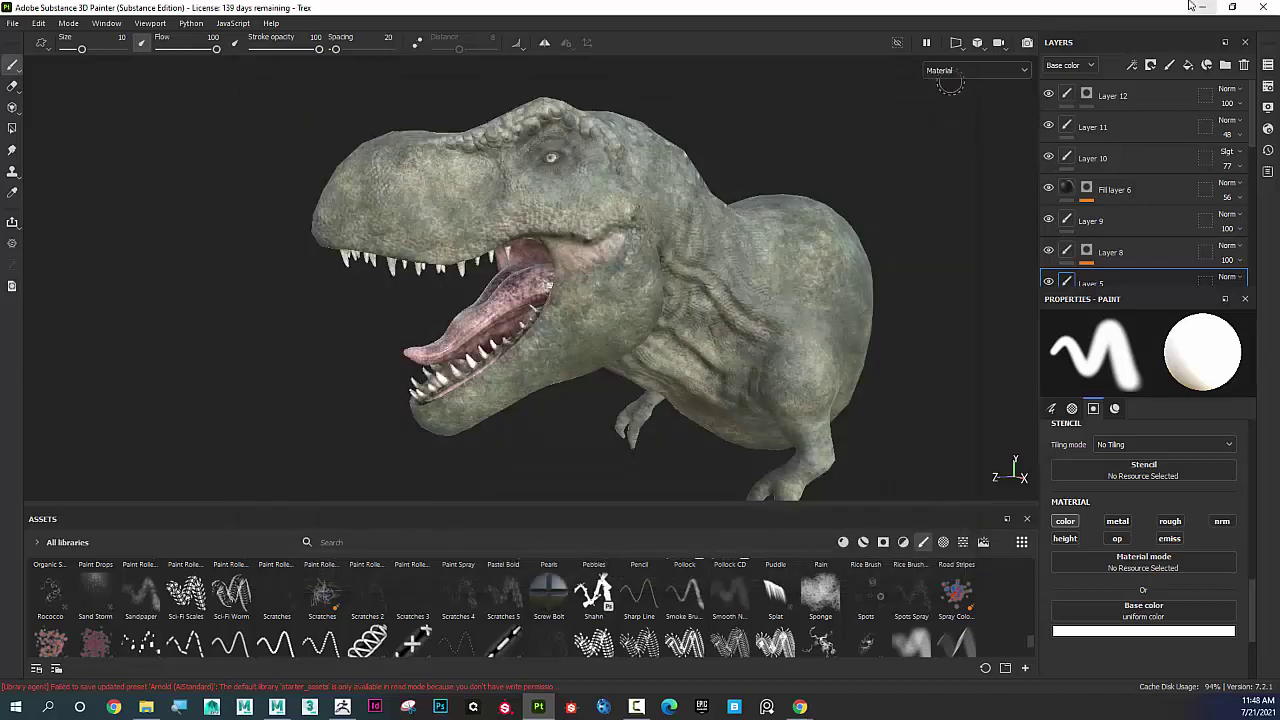